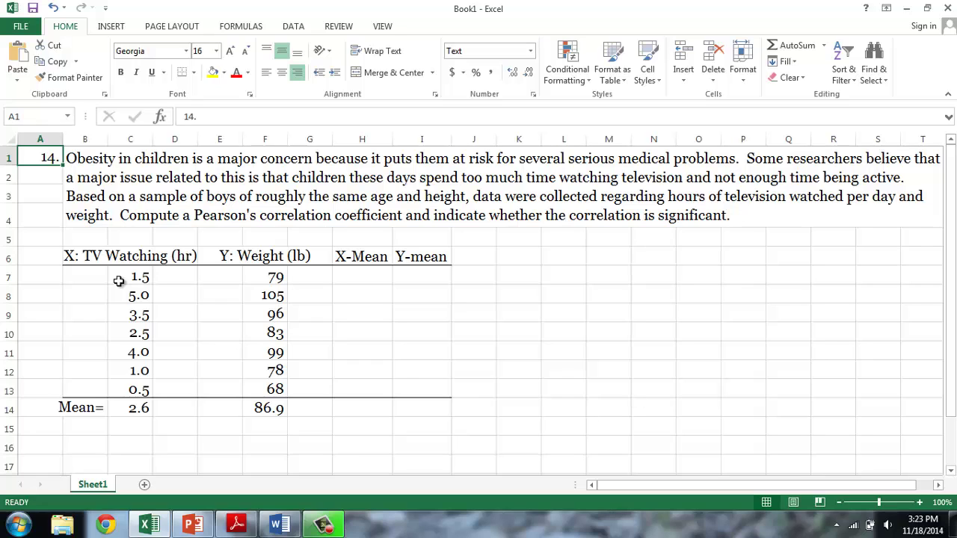
Step: Review the TV watching and weight data in C7:C13 and F7:F13 and the mean formulas in row 14
{"action": "left_click_drag", "start_coordinate": [139, 278], "coordinate": [138, 389]}
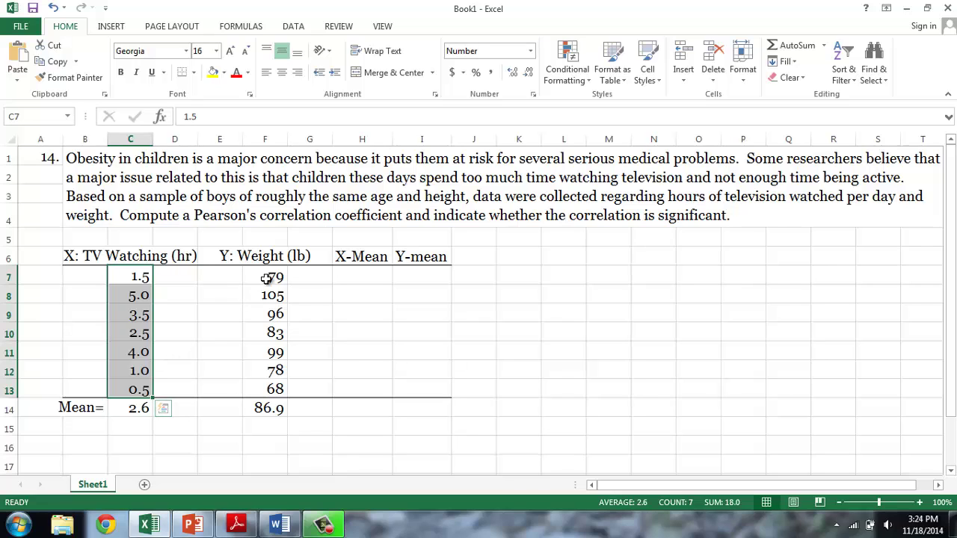
{"action": "left_click_drag", "start_coordinate": [267, 278], "coordinate": [265, 391]}
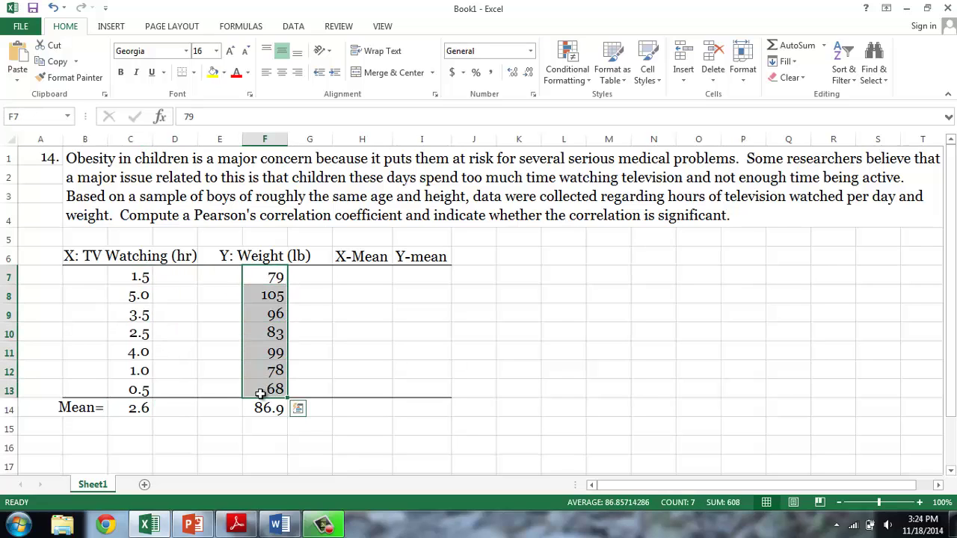
{"action": "left_click", "coordinate": [222, 370]}
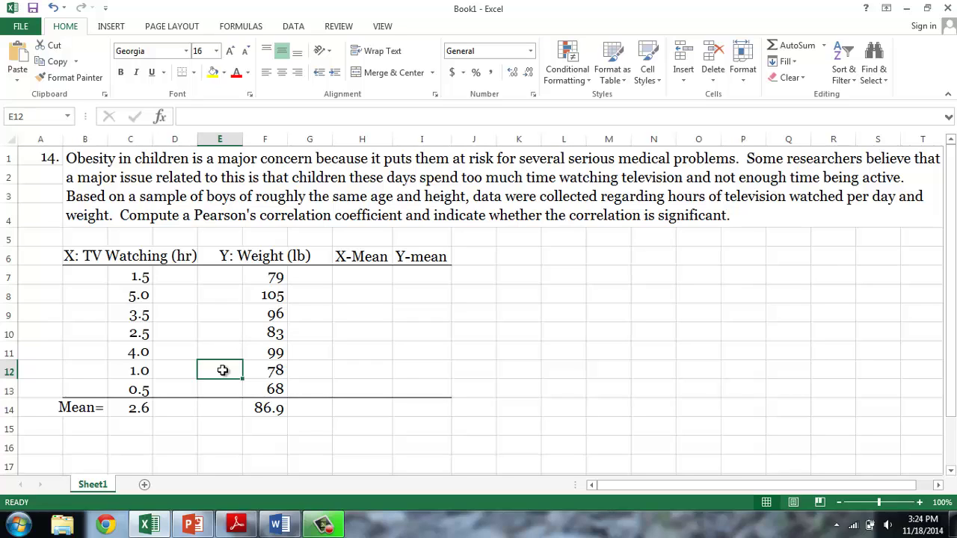
{"action": "left_click", "coordinate": [138, 407]}
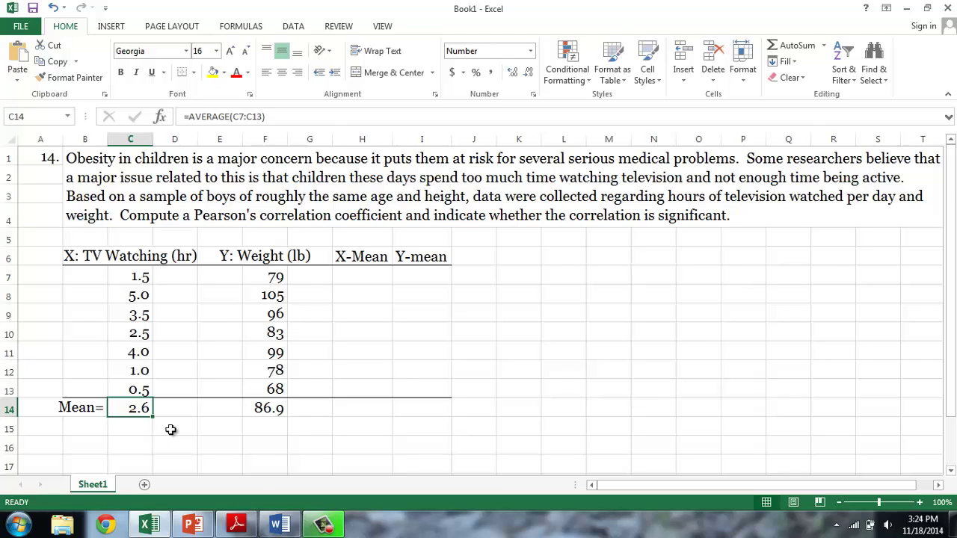
{"action": "left_click", "coordinate": [269, 410]}
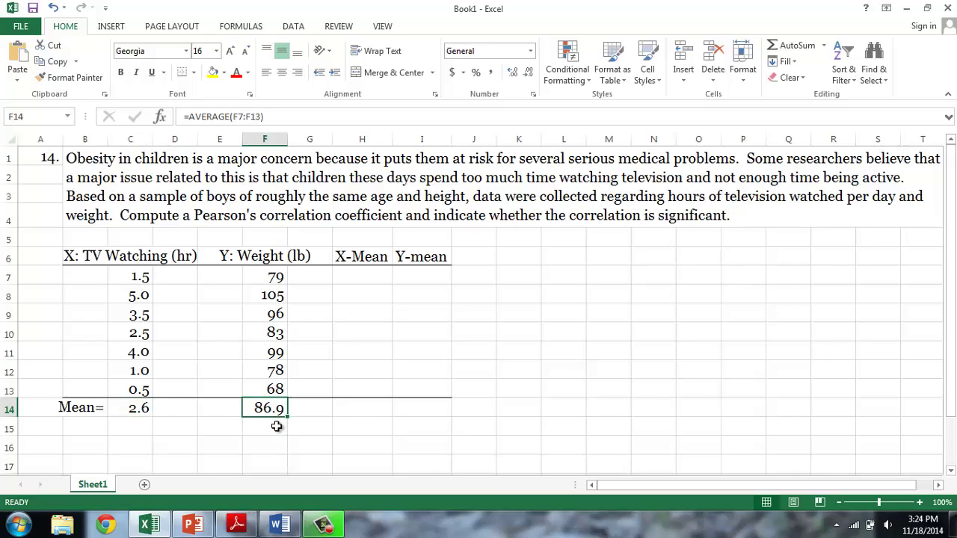
Step: Compute the X-Mean deviations by entering =C7-$C$14 in H7 and filling it down to H13
{"action": "left_click", "coordinate": [348, 278]}
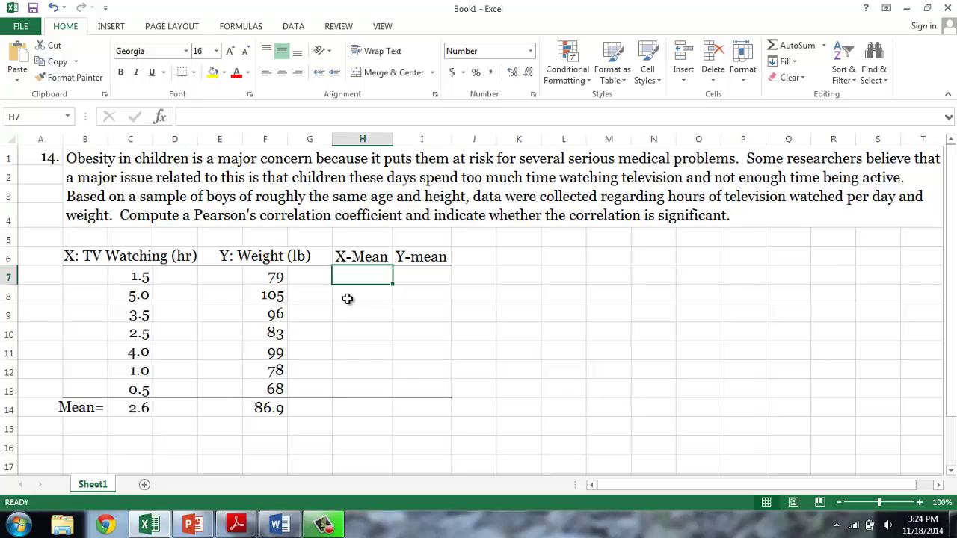
{"action": "type", "text": "="}
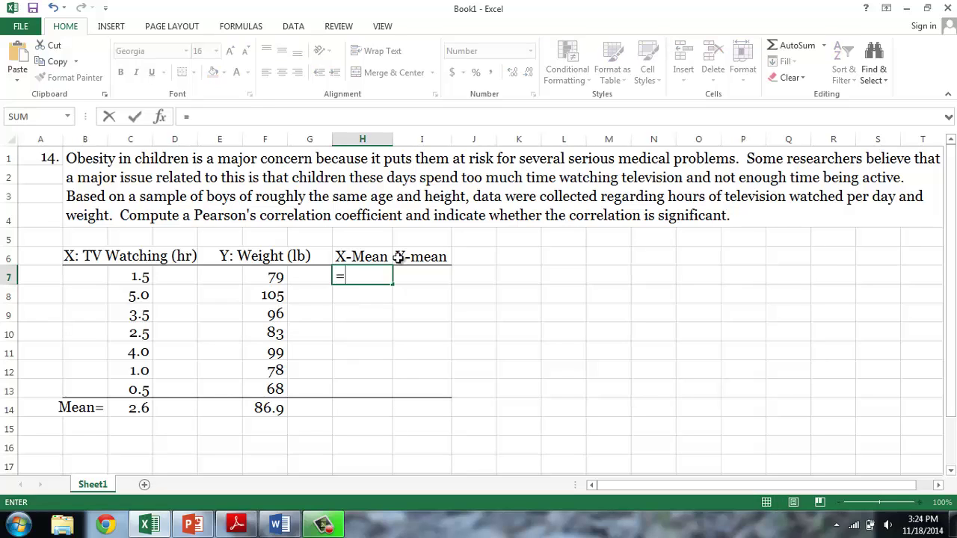
{"action": "left_click", "coordinate": [132, 278]}
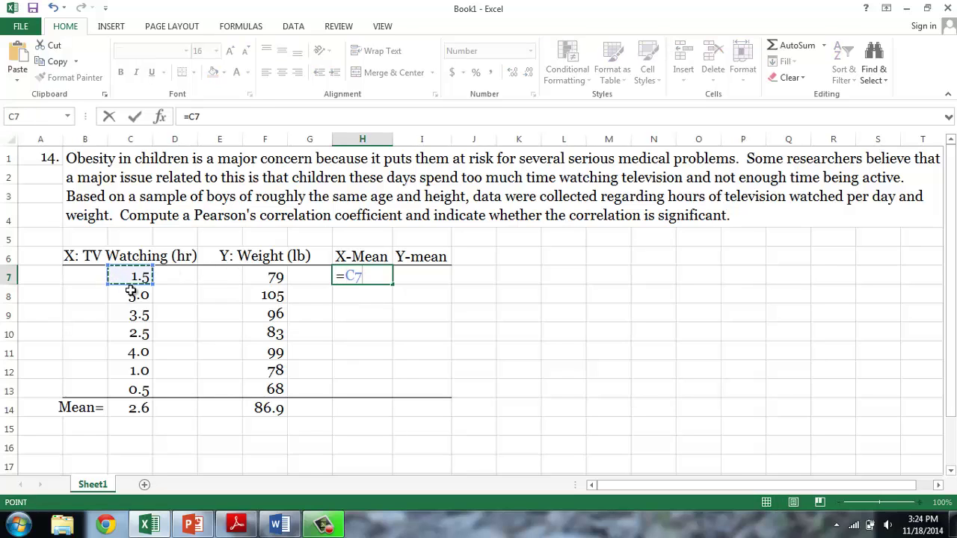
{"action": "type", "text": "-"}
{"action": "left_click", "coordinate": [139, 408]}
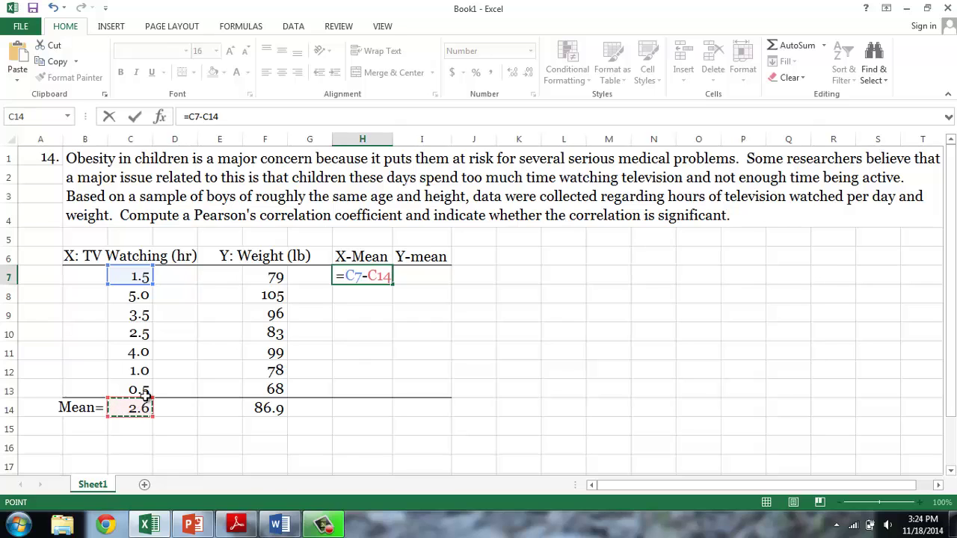
{"action": "left_click", "coordinate": [199, 116]}
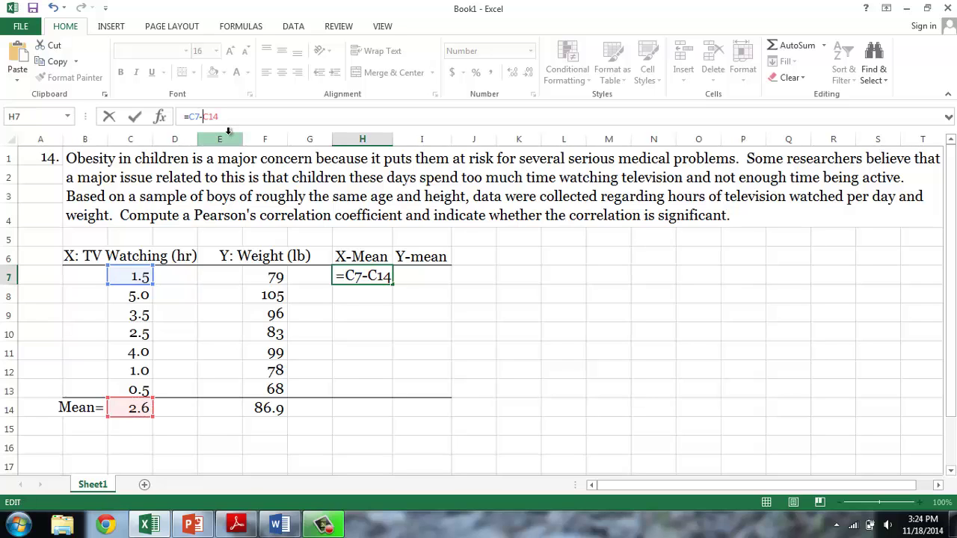
{"action": "type", "text": "$"}
{"action": "key", "text": "Right"}
{"action": "type", "text": "$"}
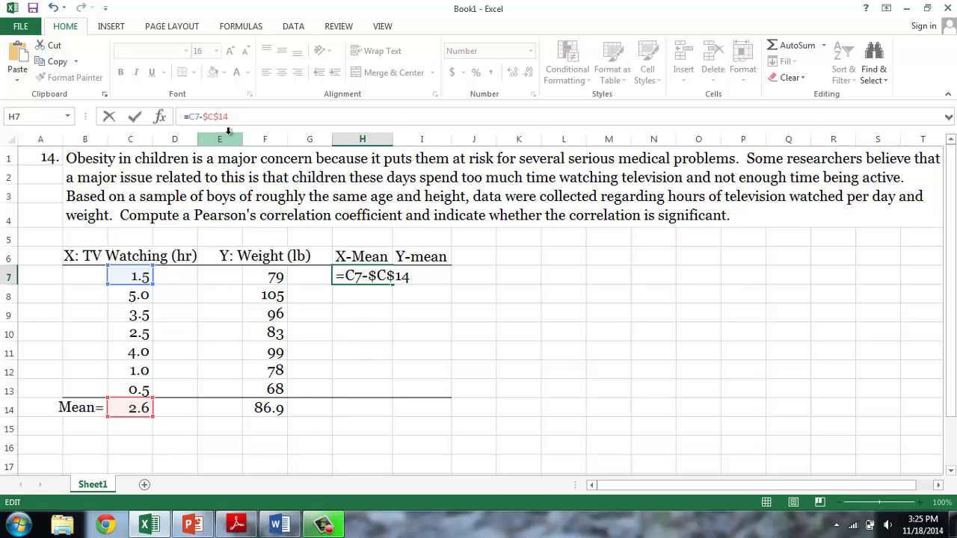
{"action": "key", "text": "Return"}
{"action": "left_click", "coordinate": [377, 278]}
{"action": "left_click_drag", "start_coordinate": [392, 286], "coordinate": [381, 390]}
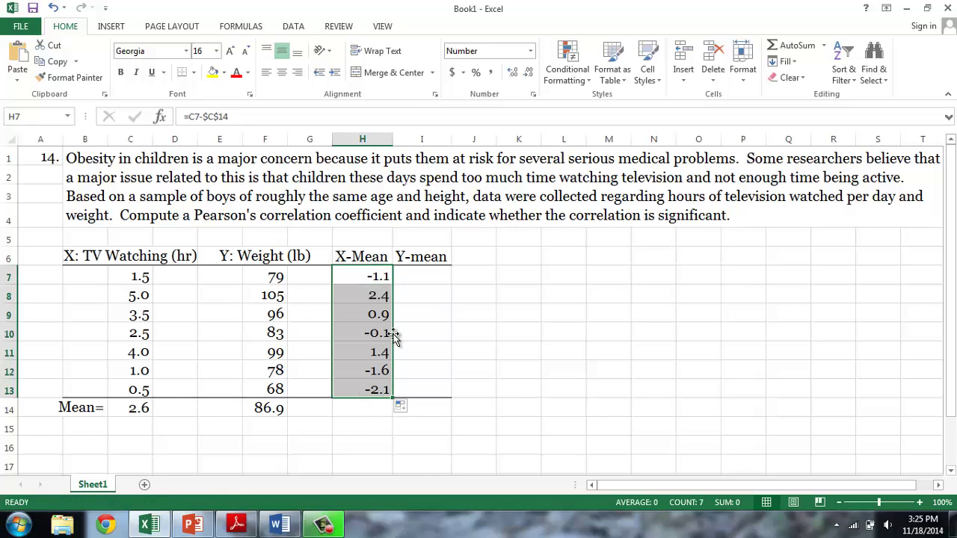
Step: Compute the Y-mean deviations by entering =F7-$F$14 in I7 and filling it down to I13
{"action": "left_click", "coordinate": [423, 273]}
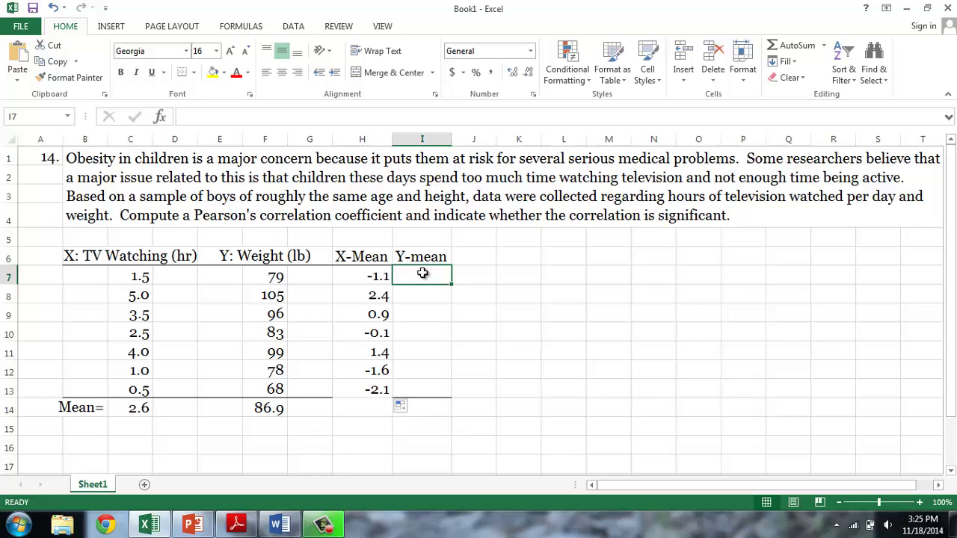
{"action": "type", "text": "="}
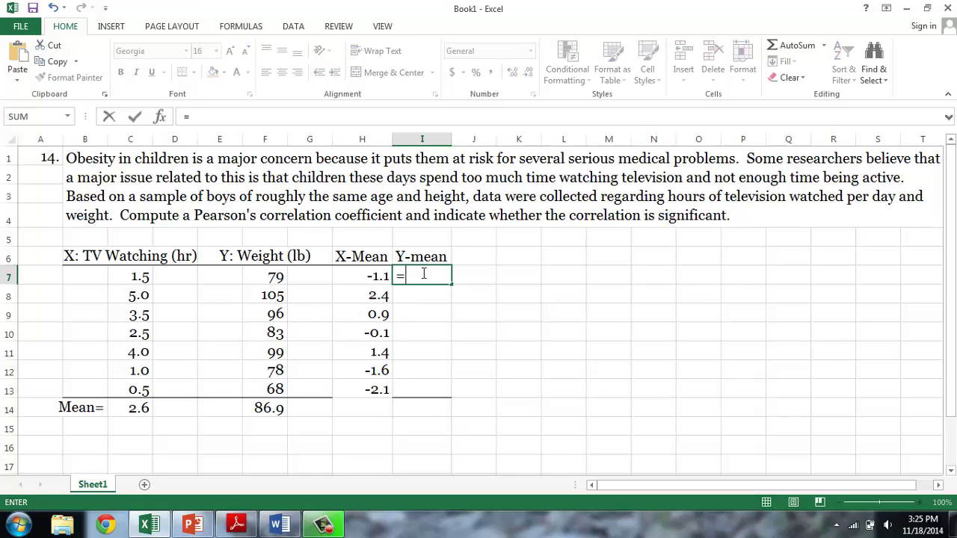
{"action": "left_click", "coordinate": [265, 278]}
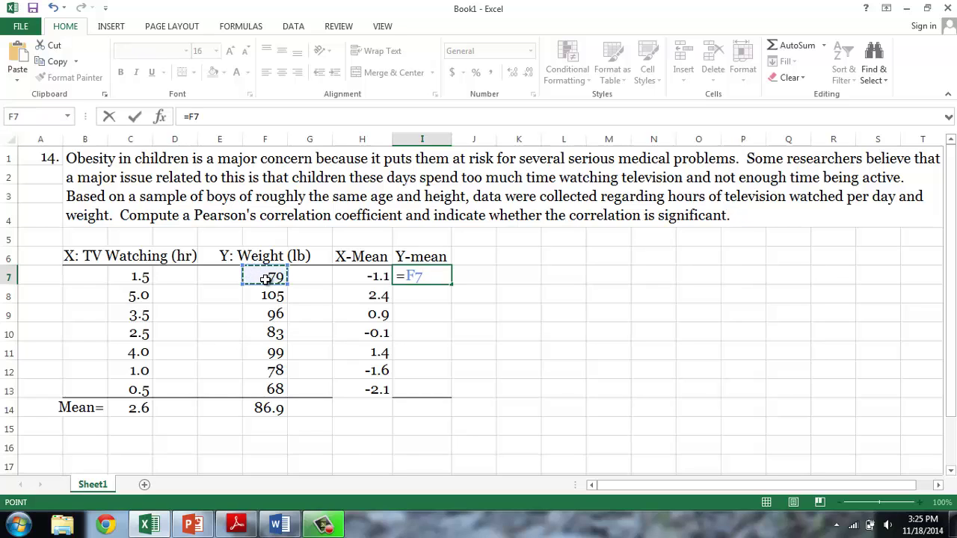
{"action": "type", "text": "-"}
{"action": "left_click", "coordinate": [265, 408]}
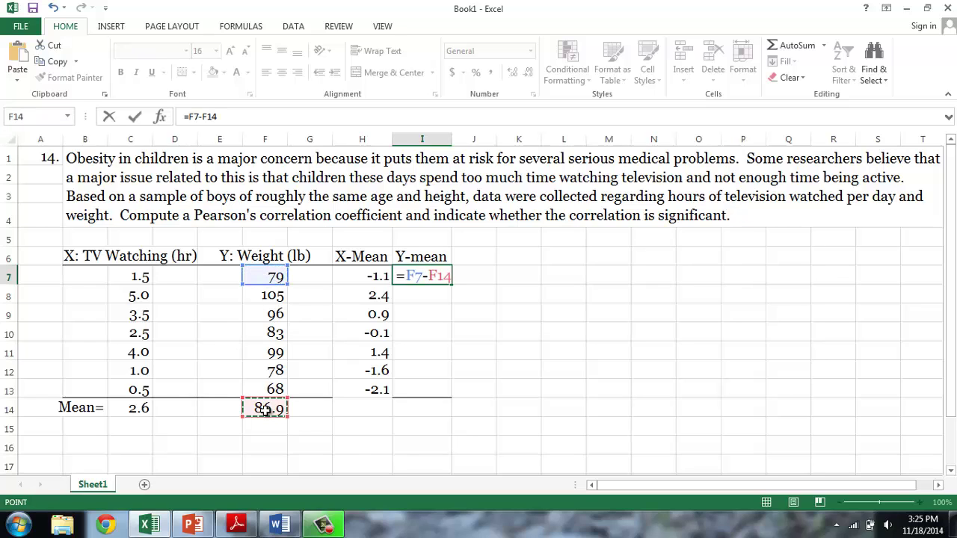
{"action": "left_click", "coordinate": [225, 118]}
{"action": "type", "text": "$"}
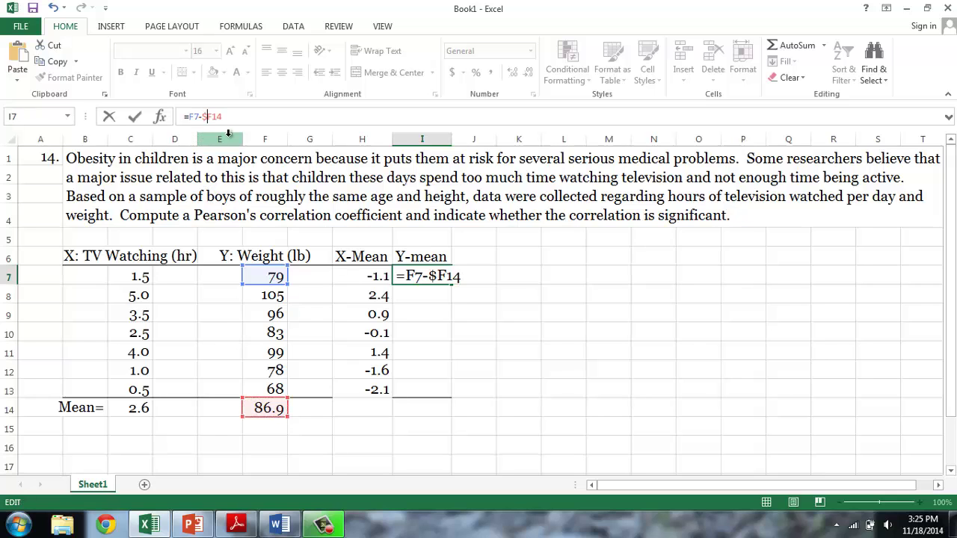
{"action": "key", "text": "Right"}
{"action": "type", "text": "$"}
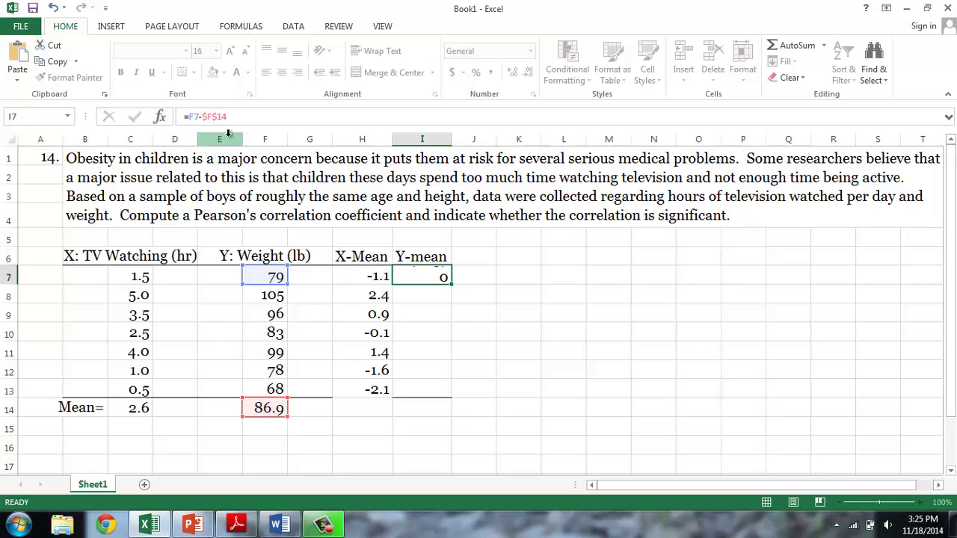
{"action": "key", "text": "Return"}
{"action": "left_click_drag", "start_coordinate": [453, 319], "coordinate": [447, 396]}
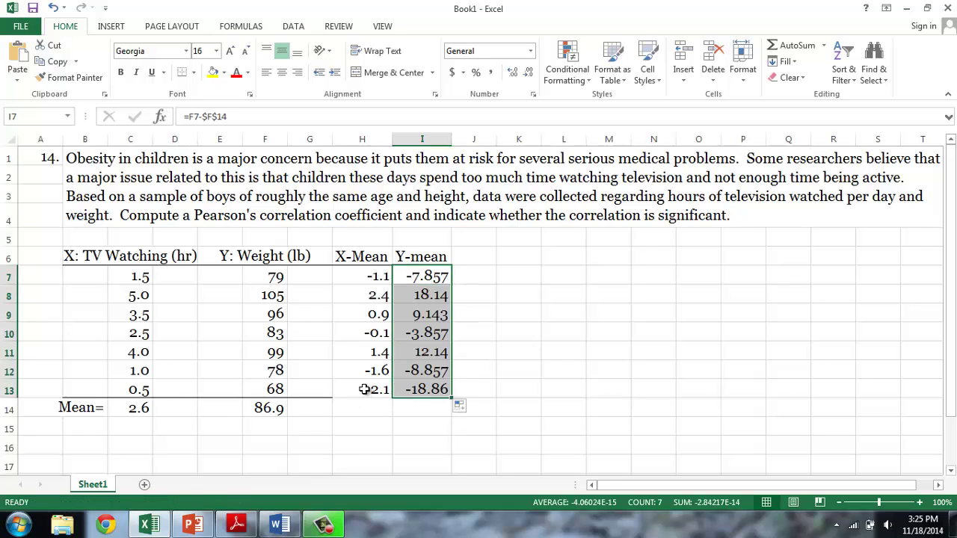
Step: Total the X-Mean deviations in H15 with =sum(H7:H13) and copy the formula across to I15 for the Y-mean deviations
{"action": "left_click", "coordinate": [380, 425]}
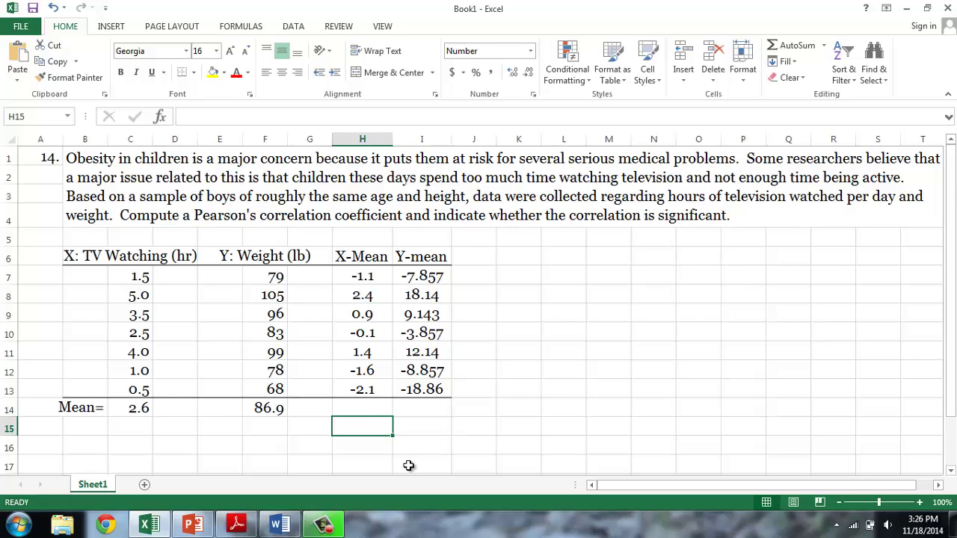
{"action": "type", "text": "=su"}
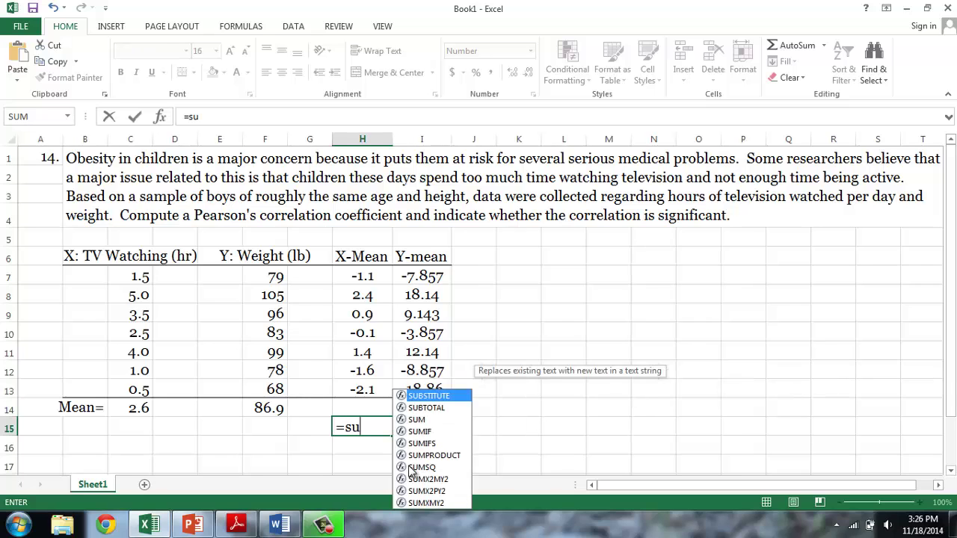
{"action": "type", "text": "m("}
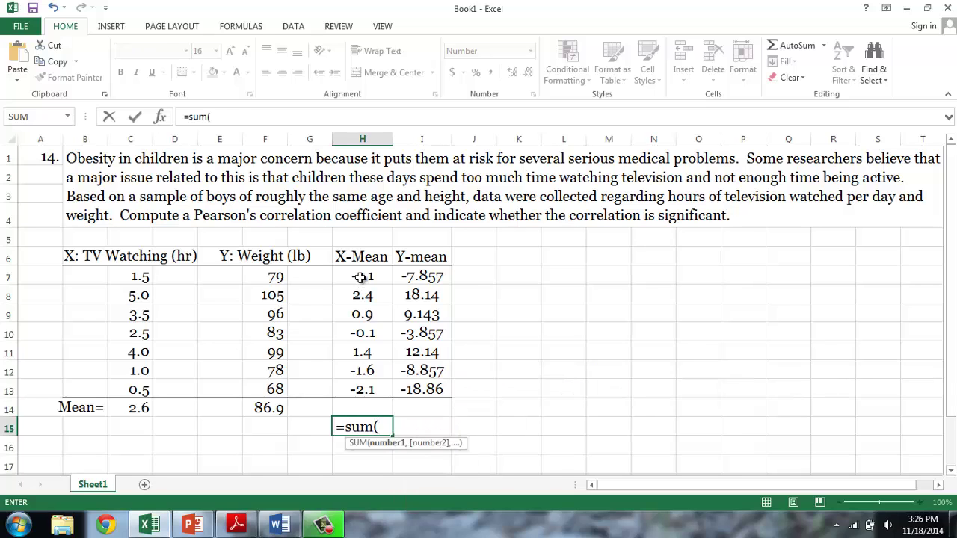
{"action": "left_click_drag", "start_coordinate": [362, 278], "coordinate": [367, 390]}
{"action": "type", "text": ")"}
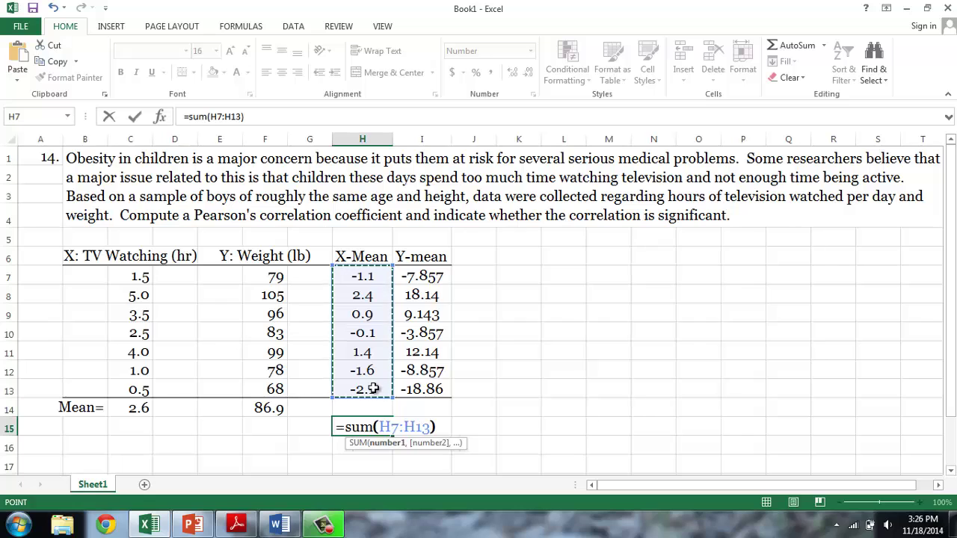
{"action": "key", "text": "Return"}
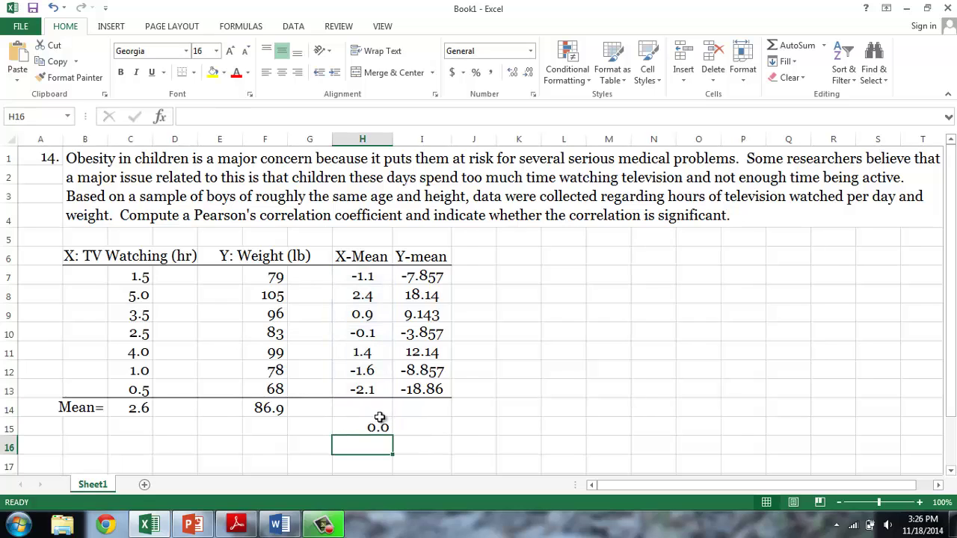
{"action": "left_click", "coordinate": [381, 424]}
{"action": "left_click_drag", "start_coordinate": [394, 436], "coordinate": [440, 432]}
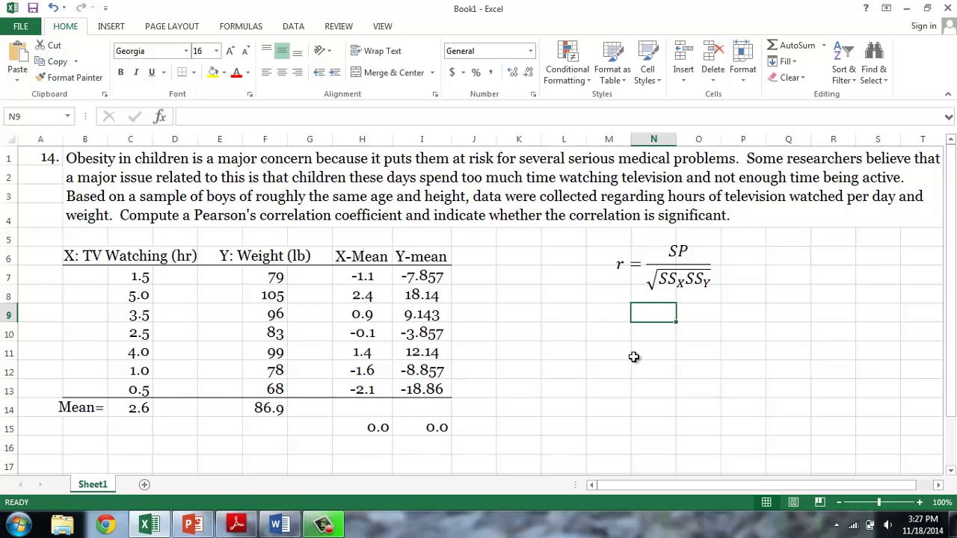
Step: Paste the expanded deviation-score equation for r beneath the SP equation, and enter the heading SP in J6
{"action": "key", "text": "ctrl+v"}
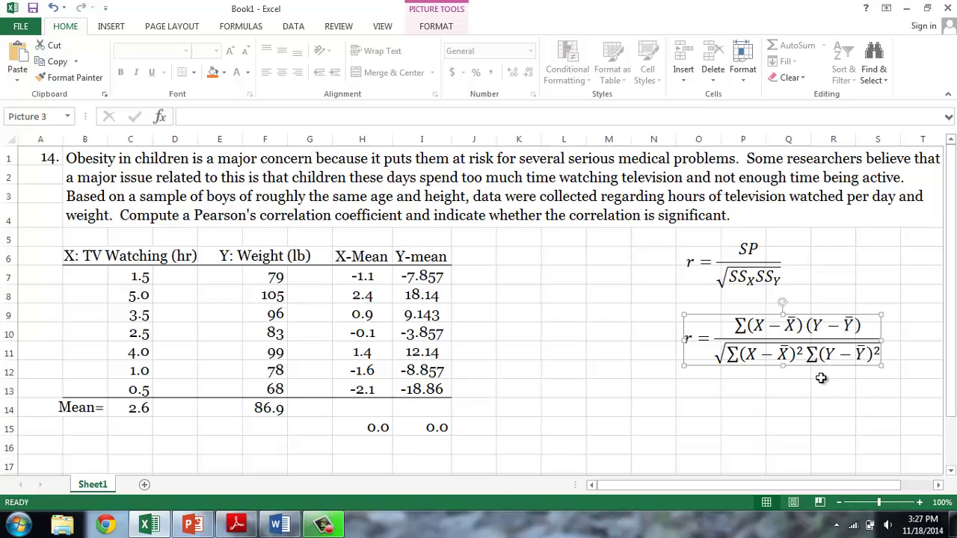
{"action": "left_click", "coordinate": [486, 257]}
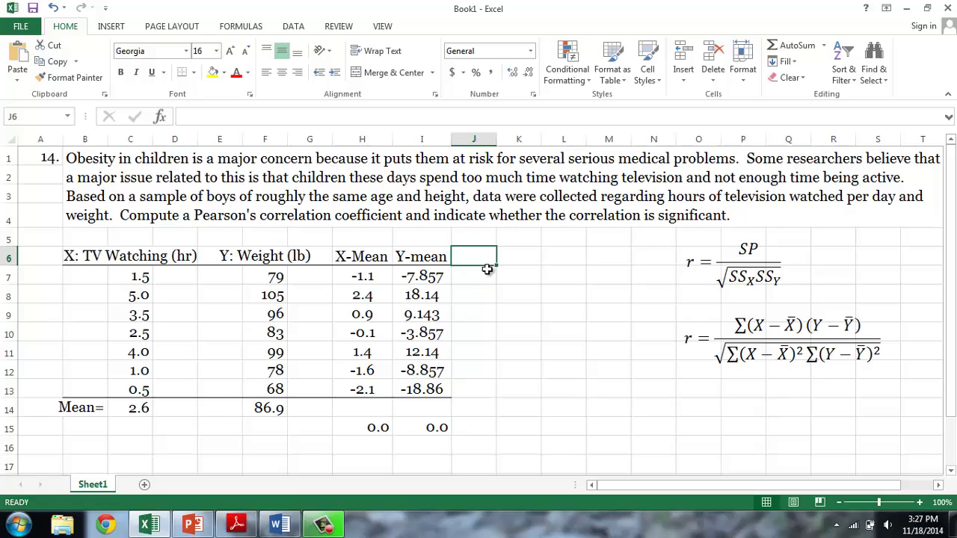
{"action": "type", "text": "SP"}
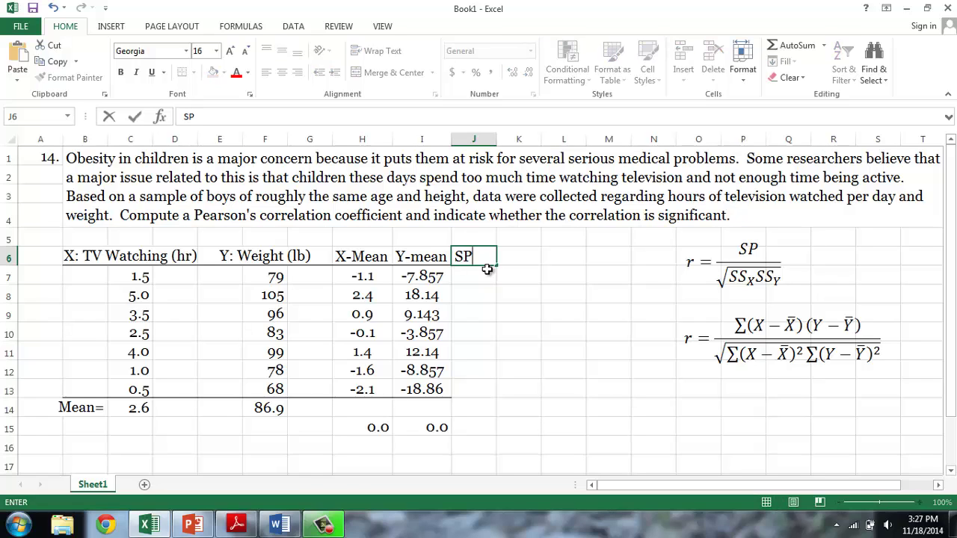
{"action": "key", "text": "Return"}
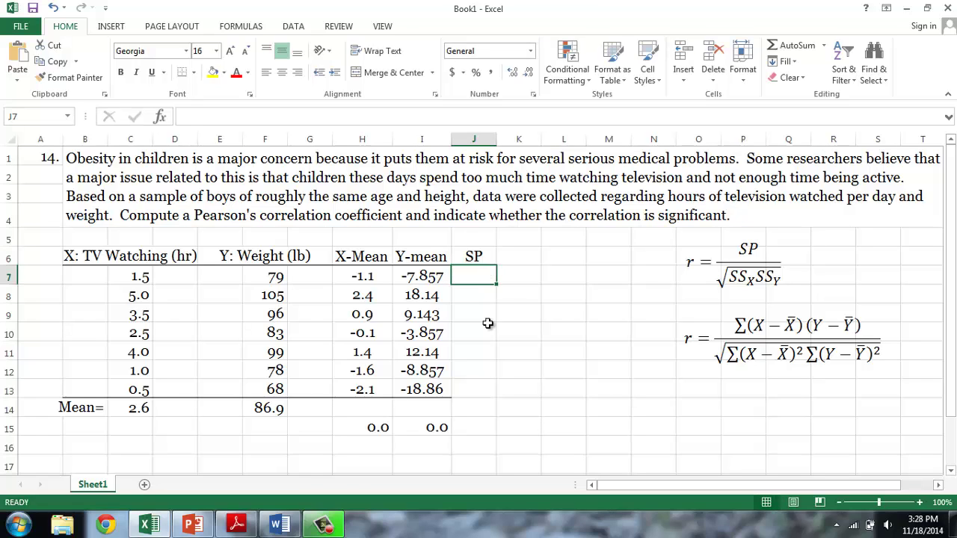
Step: Compute the products of the deviations by entering =H7*I7 in J7 and filling it down to J13
{"action": "type", "text": "="}
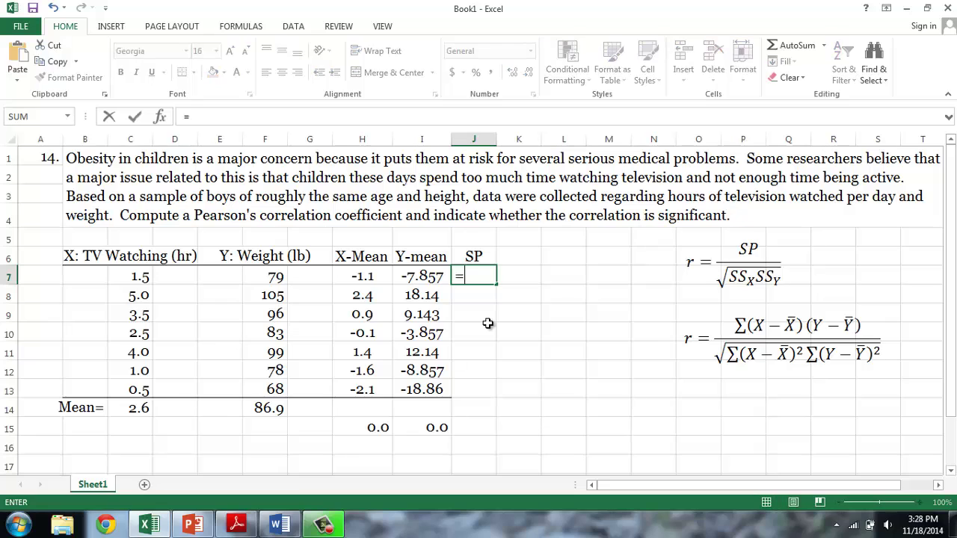
{"action": "left_click", "coordinate": [371, 276]}
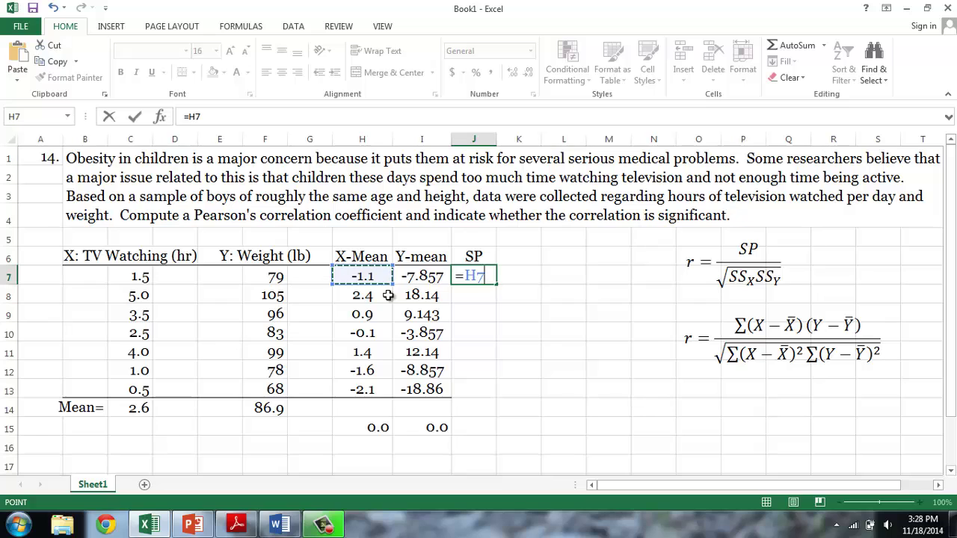
{"action": "type", "text": "*"}
{"action": "left_click", "coordinate": [411, 277]}
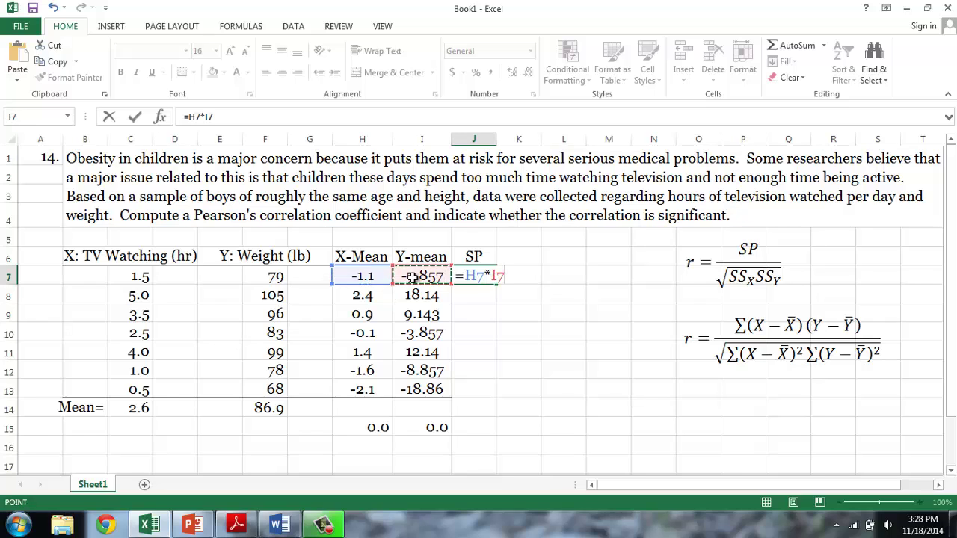
{"action": "key", "text": "ctrl+Return"}
{"action": "left_click_drag", "start_coordinate": [496, 285], "coordinate": [488, 399]}
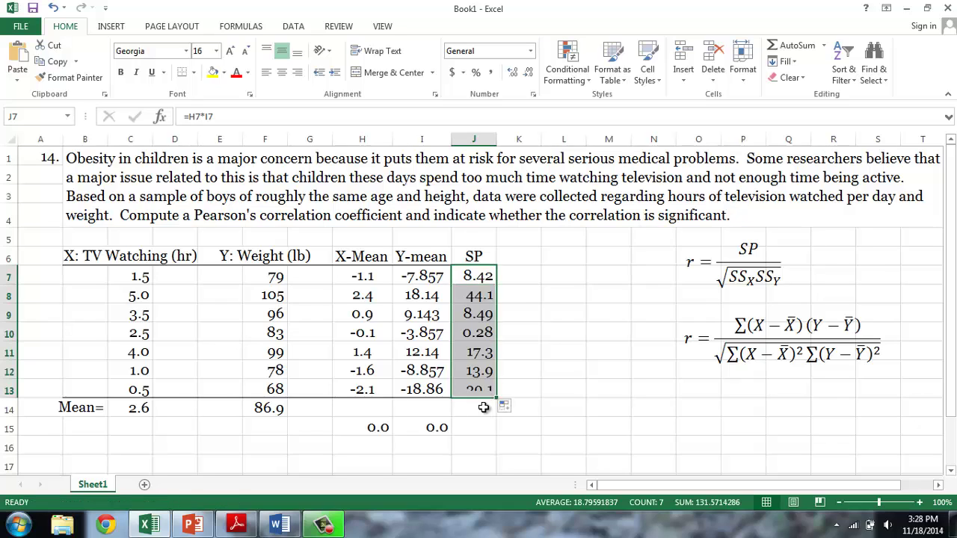
Step: Add the SSX and SSY headings in K6 and L6, and square the X deviations with =H7^2 in K7 filled down to K13
{"action": "left_click", "coordinate": [519, 256]}
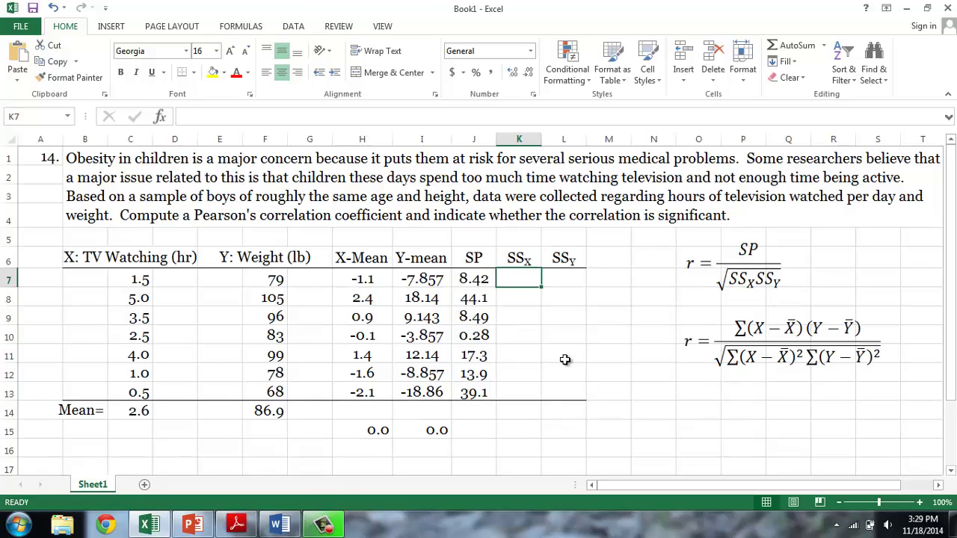
{"action": "type", "text": "="}
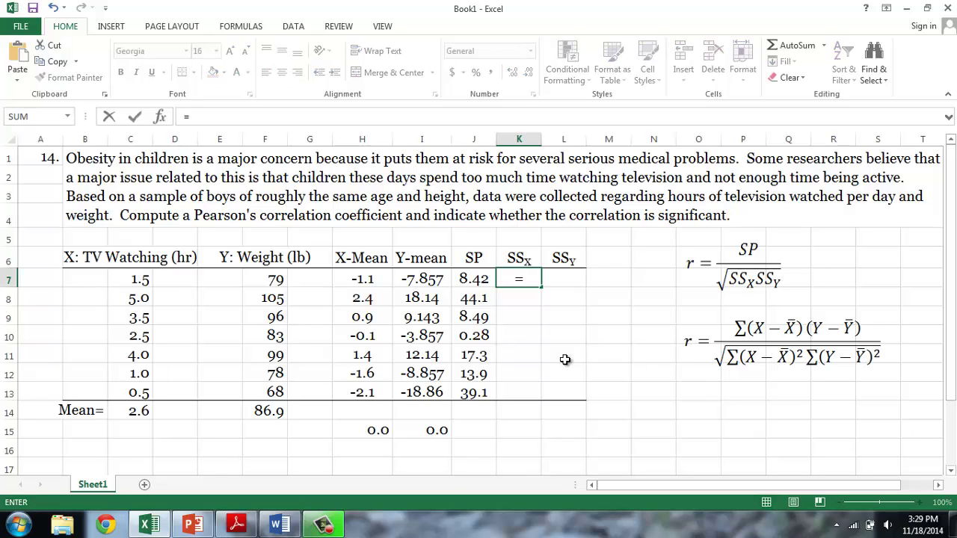
{"action": "left_click", "coordinate": [362, 279]}
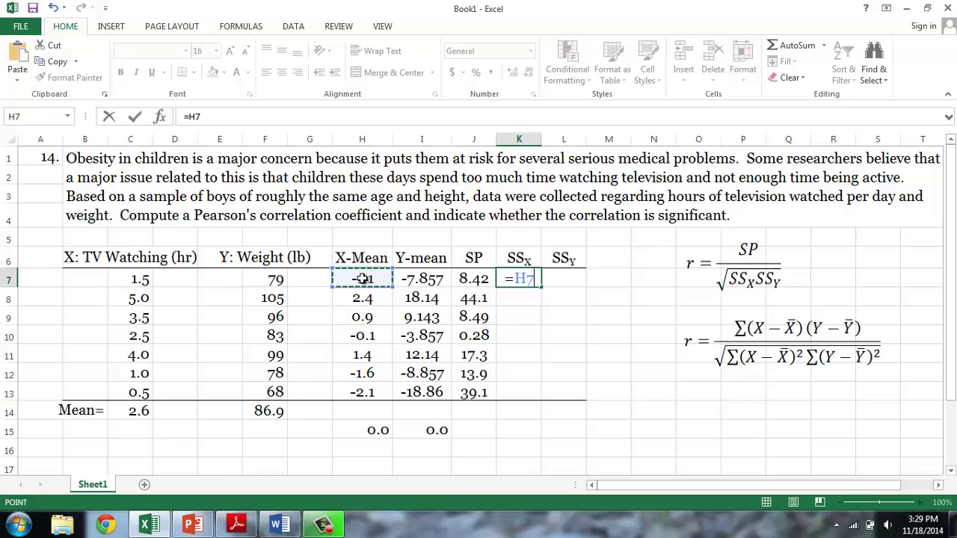
{"action": "type", "text": "^2"}
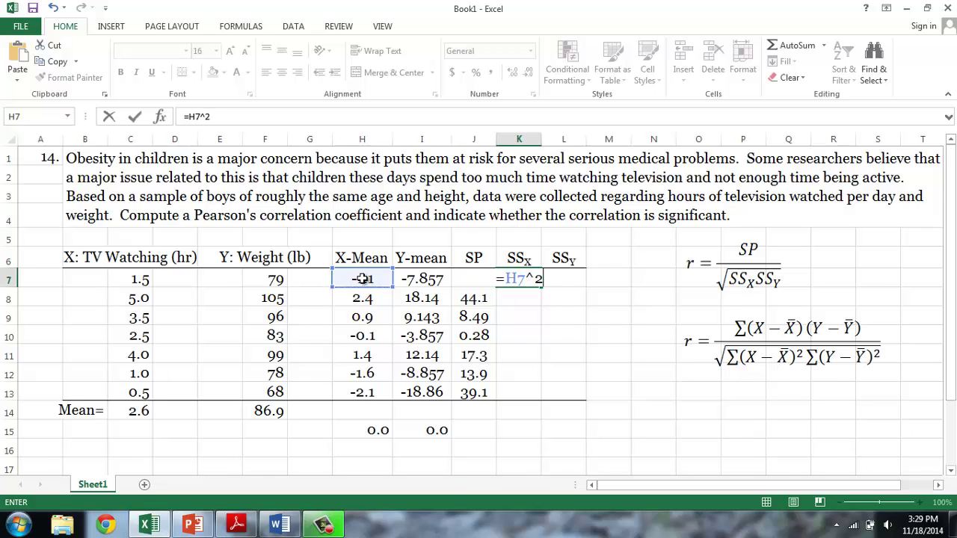
{"action": "key", "text": "ctrl+Return"}
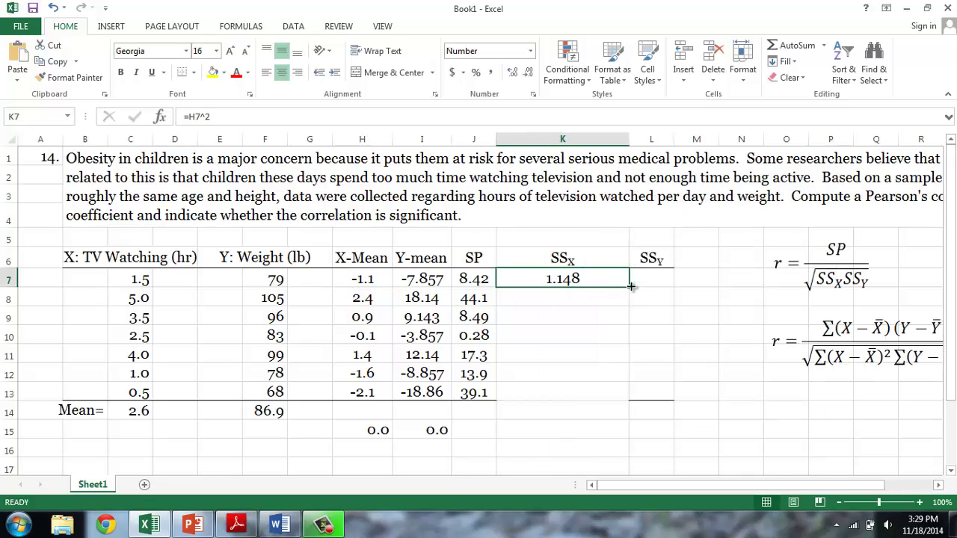
{"action": "left_click_drag", "start_coordinate": [631, 287], "coordinate": [622, 396]}
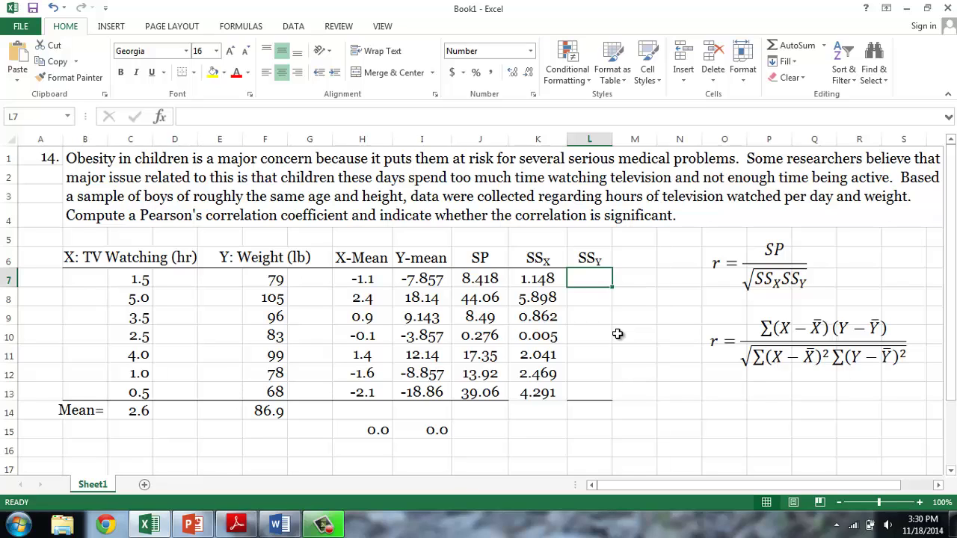
Step: Square the Y deviations with =I7^2 in L7 filled down to L13, and fit column L's width to its values
{"action": "type", "text": "="}
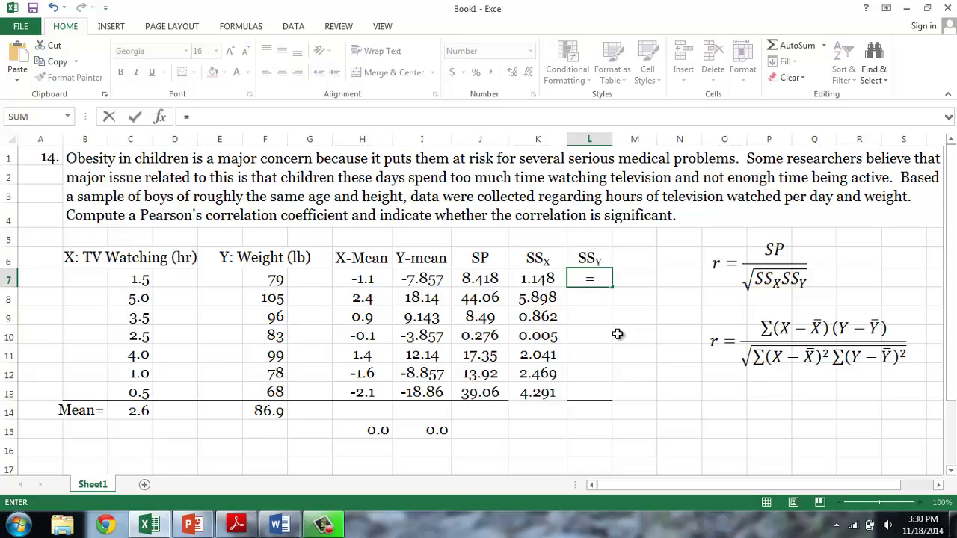
{"action": "left_click", "coordinate": [421, 278]}
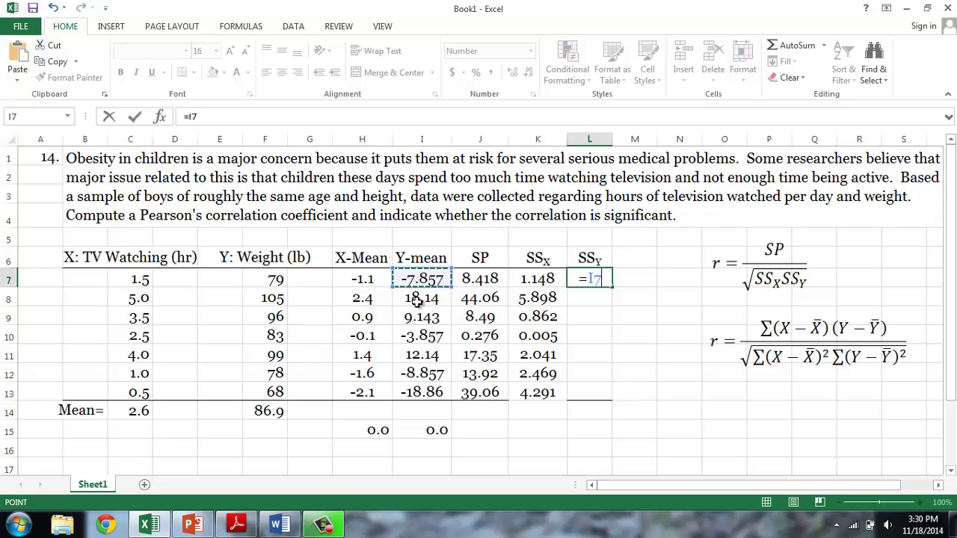
{"action": "type", "text": "^2"}
{"action": "key", "text": "ctrl+Return"}
{"action": "left_click_drag", "start_coordinate": [618, 287], "coordinate": [618, 402]}
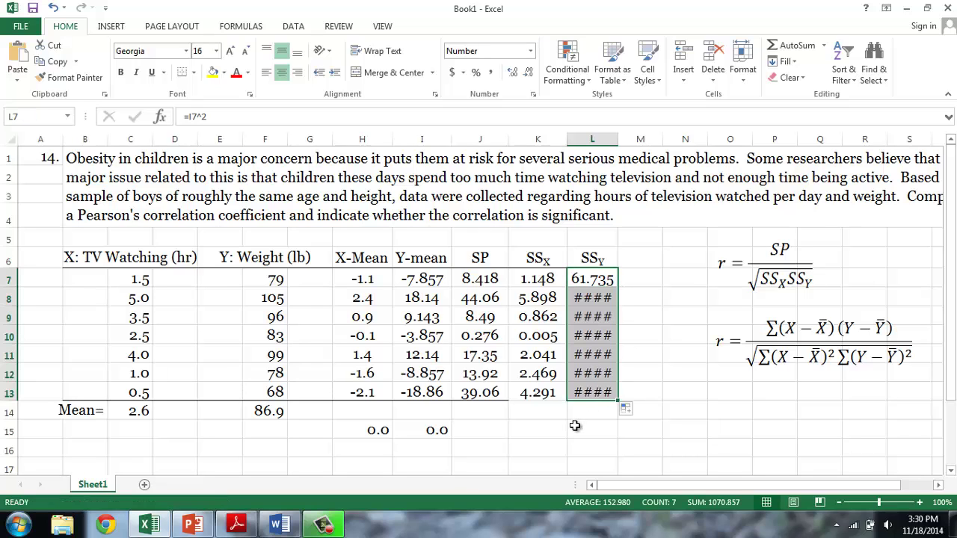
{"action": "double_click", "coordinate": [618, 139]}
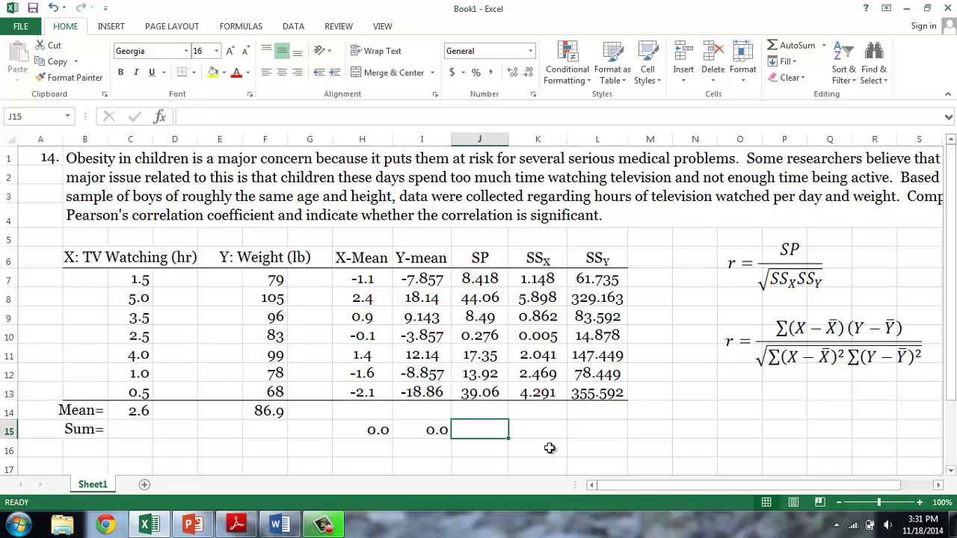
Step: Total the SP column in J15 with =sum(J7:J13) and copy the formula across to L15 for both sums of squares
{"action": "type", "text": "="}
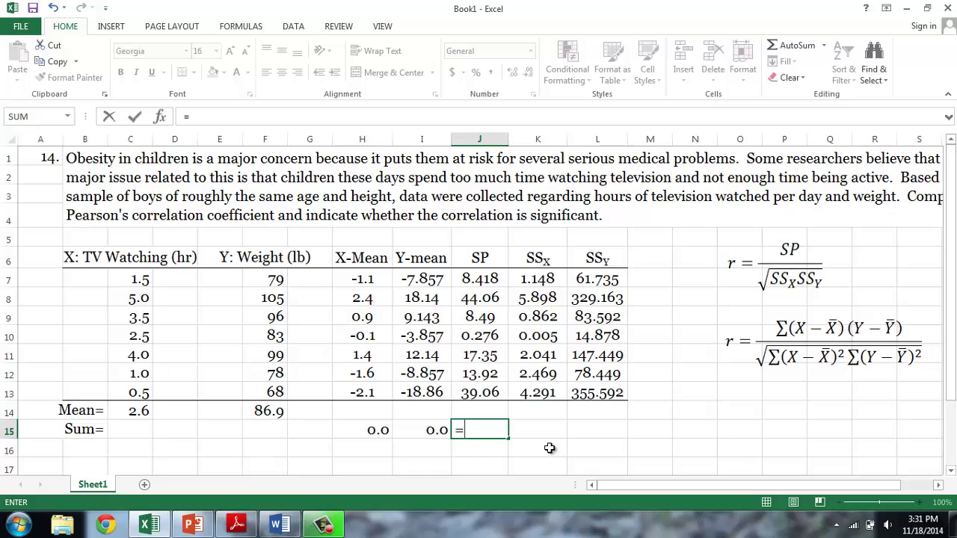
{"action": "type", "text": "sum("}
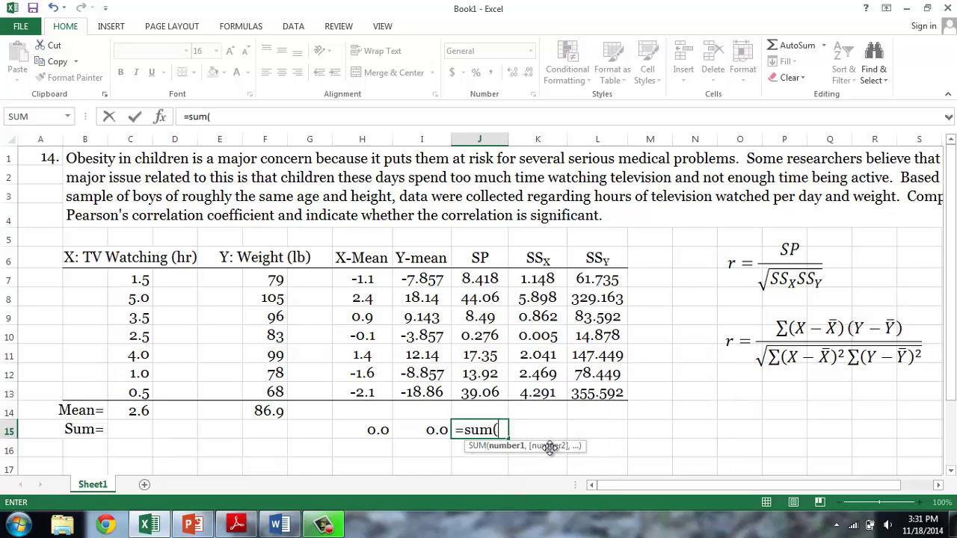
{"action": "left_click_drag", "start_coordinate": [480, 282], "coordinate": [486, 392]}
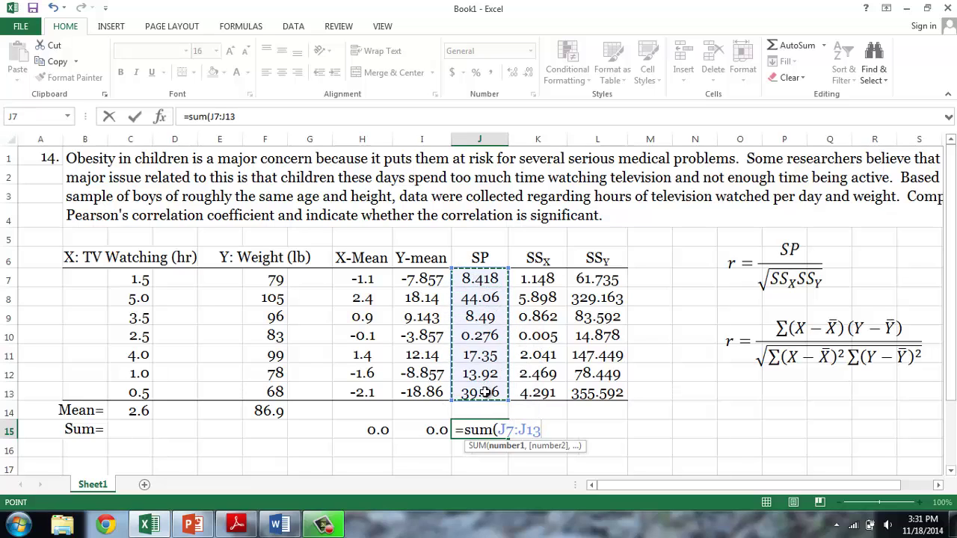
{"action": "type", "text": ")"}
{"action": "key", "text": "Return"}
{"action": "left_click", "coordinate": [482, 431]}
{"action": "left_click_drag", "start_coordinate": [509, 437], "coordinate": [613, 438]}
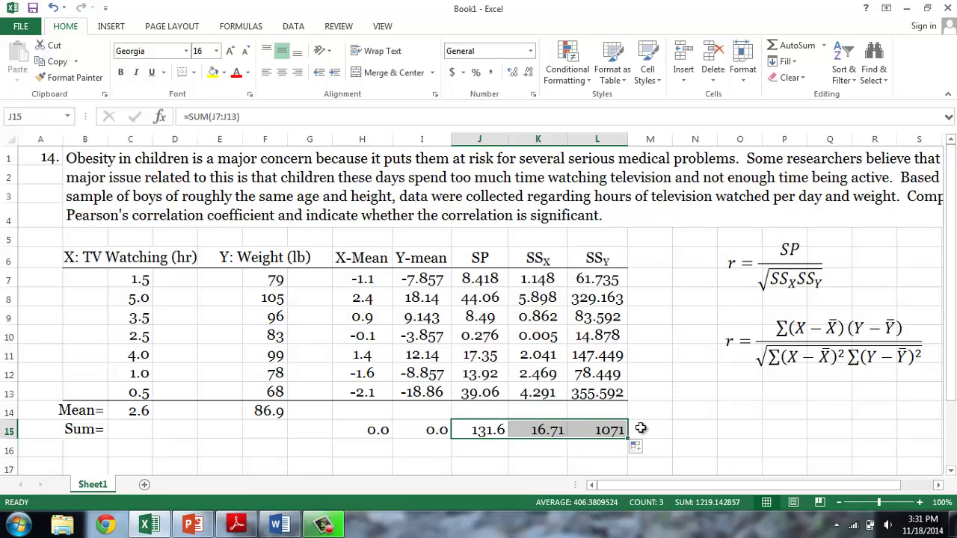
Step: Enter the label r= in O14 beneath the deviation-score equation
{"action": "left_click", "coordinate": [663, 412]}
{"action": "left_click", "coordinate": [747, 413]}
{"action": "type", "text": "r="}
{"action": "key", "text": "Tab"}
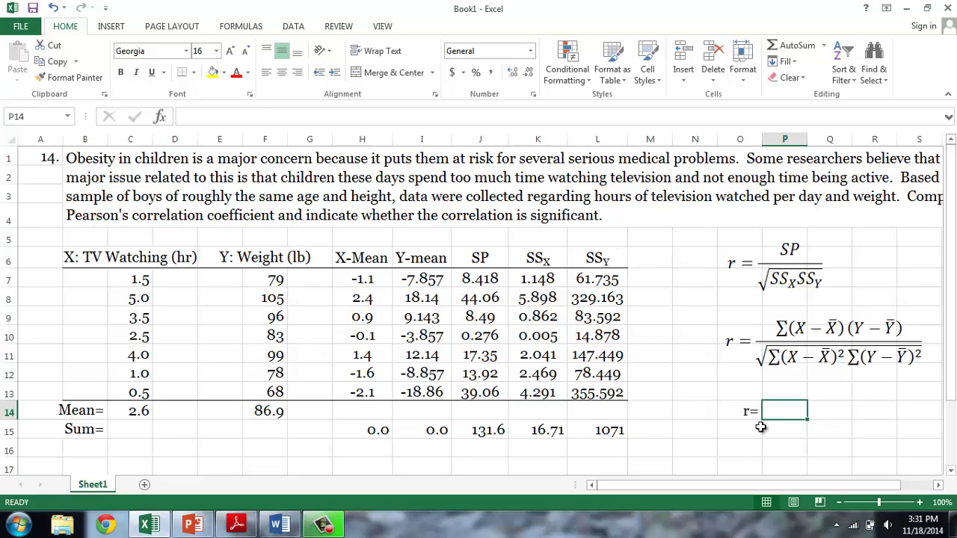
Step: Compute the correlation coefficient in P14 with the formula =J15/sqrt(K15*L15)
{"action": "type", "text": "="}
{"action": "left_click", "coordinate": [487, 432]}
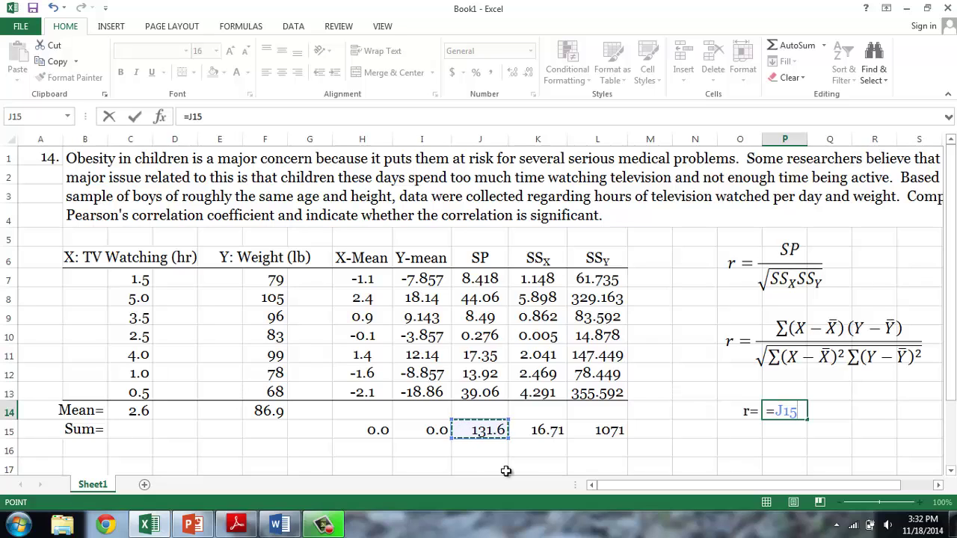
{"action": "type", "text": "/"}
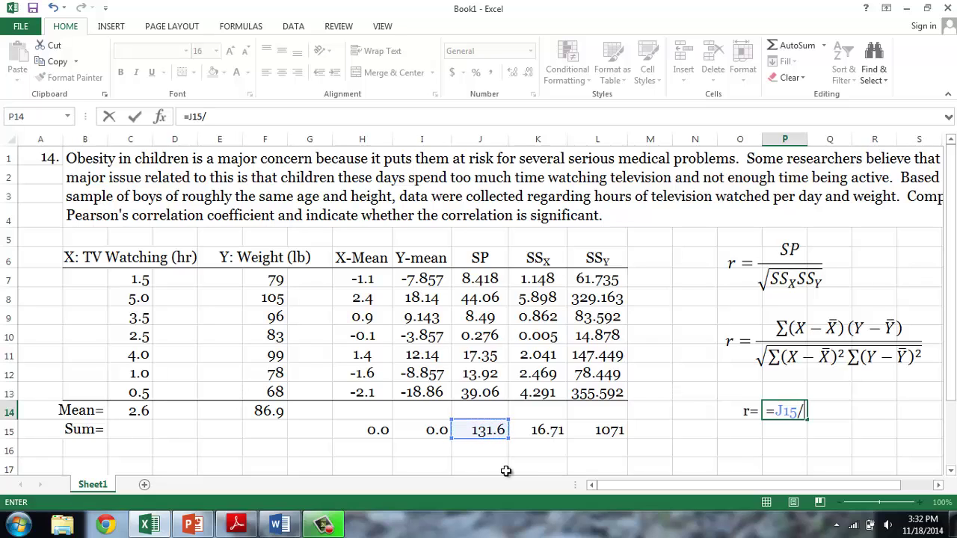
{"action": "type", "text": "sqrt"}
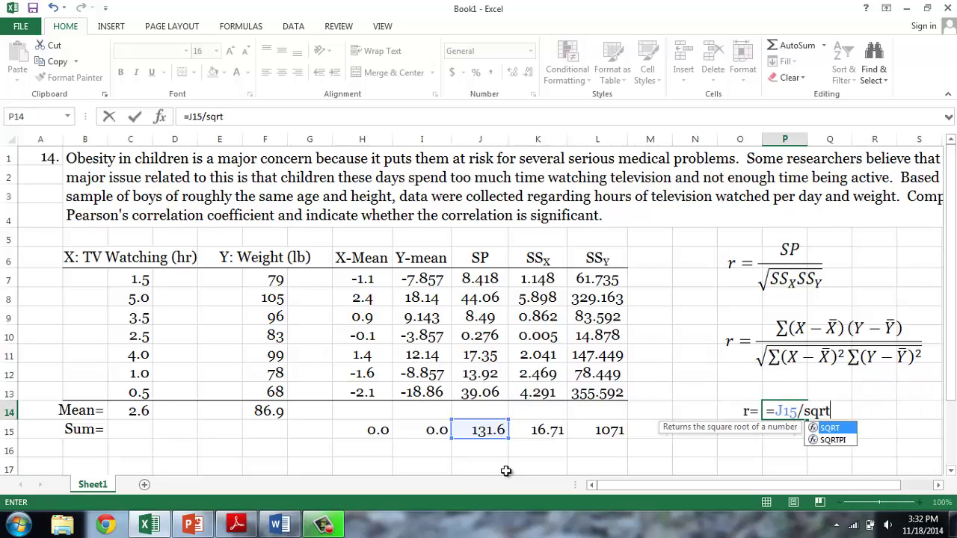
{"action": "type", "text": "("}
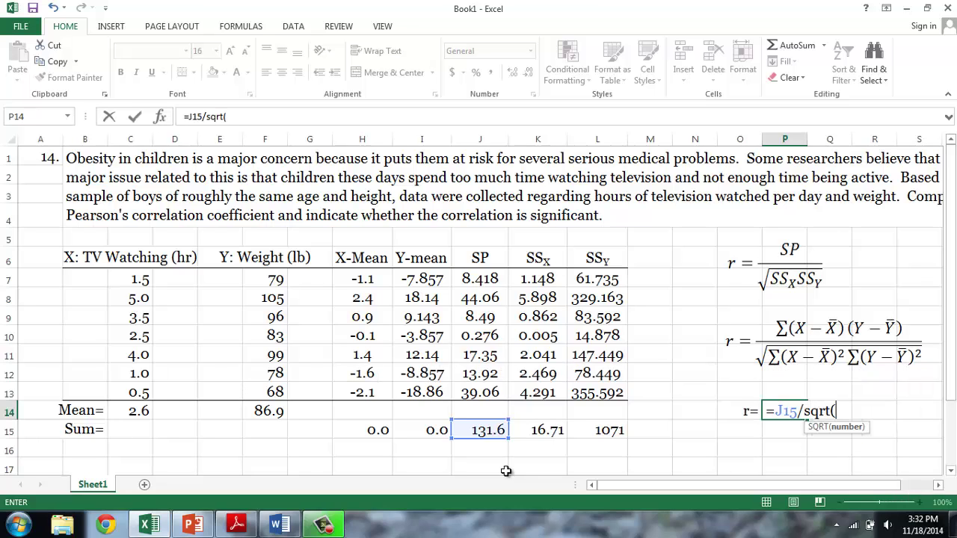
{"action": "left_click", "coordinate": [542, 433]}
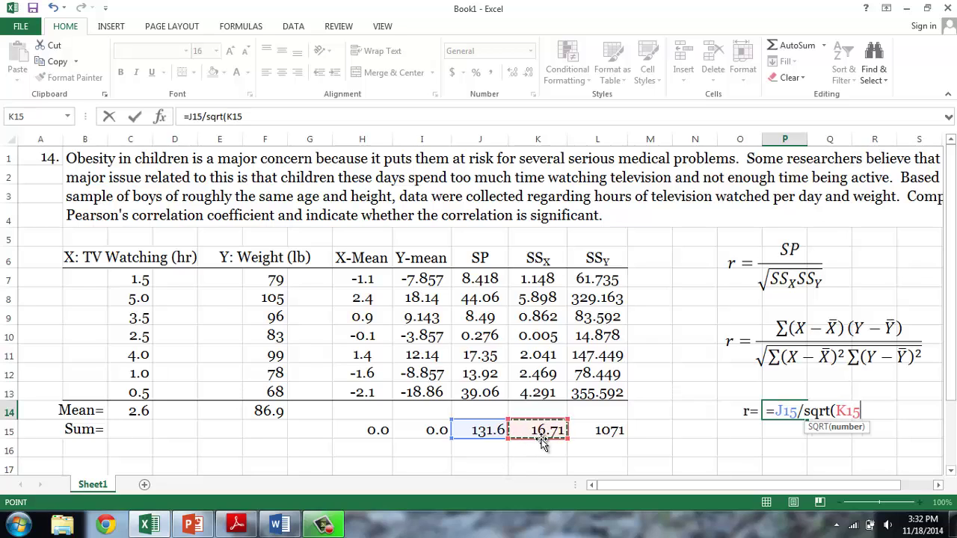
{"action": "type", "text": "*"}
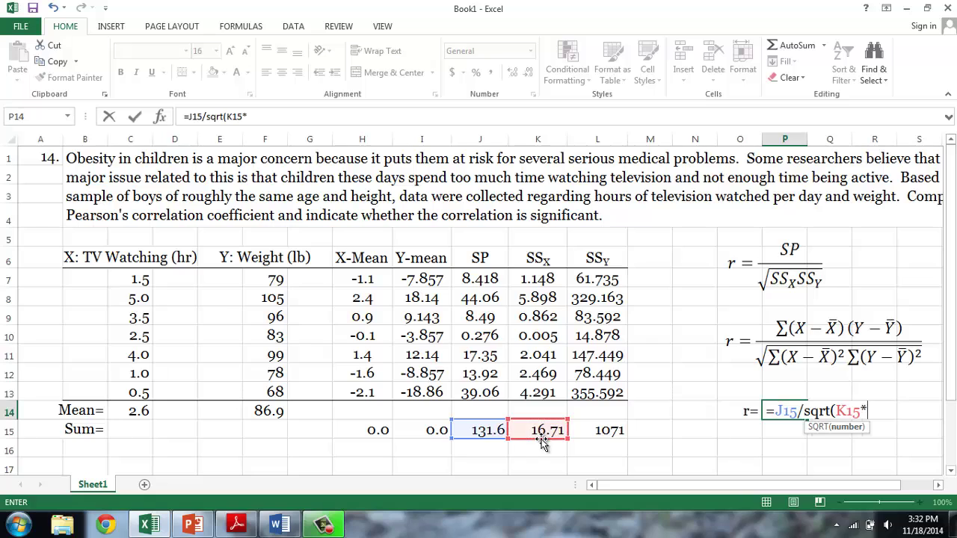
{"action": "left_click", "coordinate": [598, 429]}
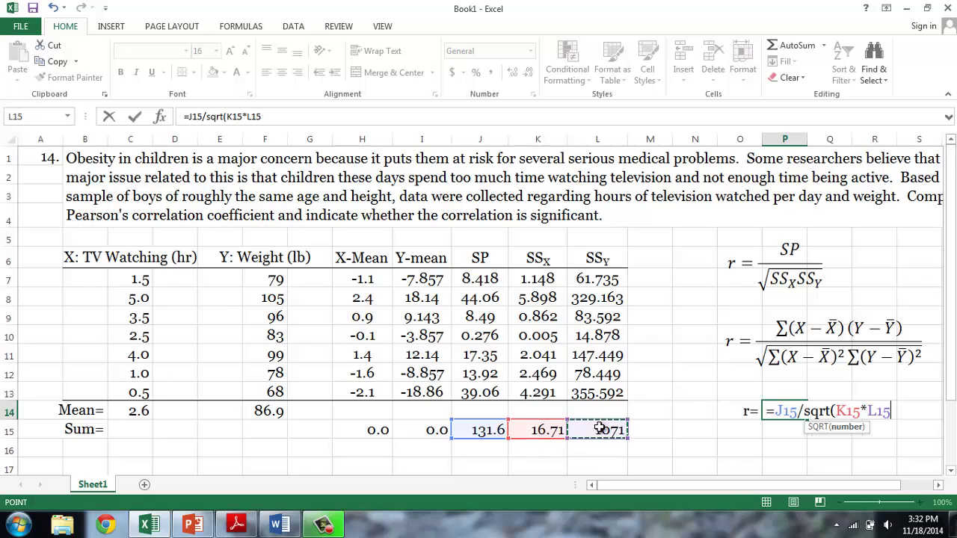
{"action": "type", "text": ")"}
{"action": "key", "text": "Return"}
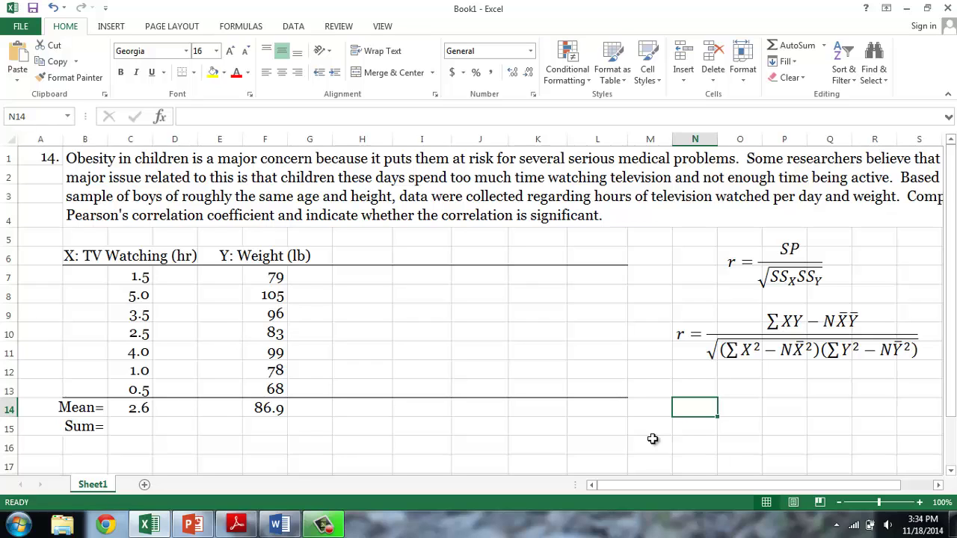
Step: Enter the headings XY, X² and Y² in H6:J6, and compute the XY products with =C7*F7 in H7 filled down to H13
{"action": "left_click", "coordinate": [771, 338]}
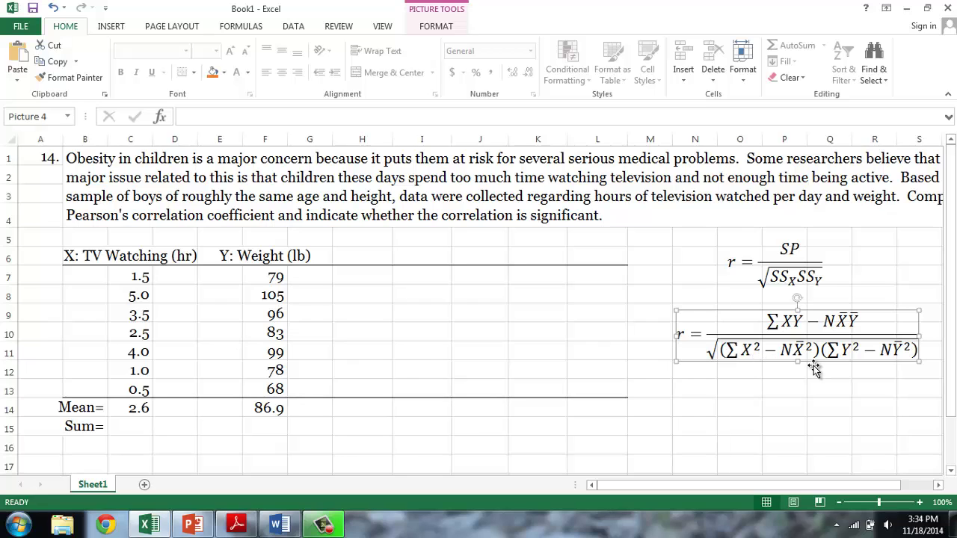
{"action": "left_click", "coordinate": [366, 258]}
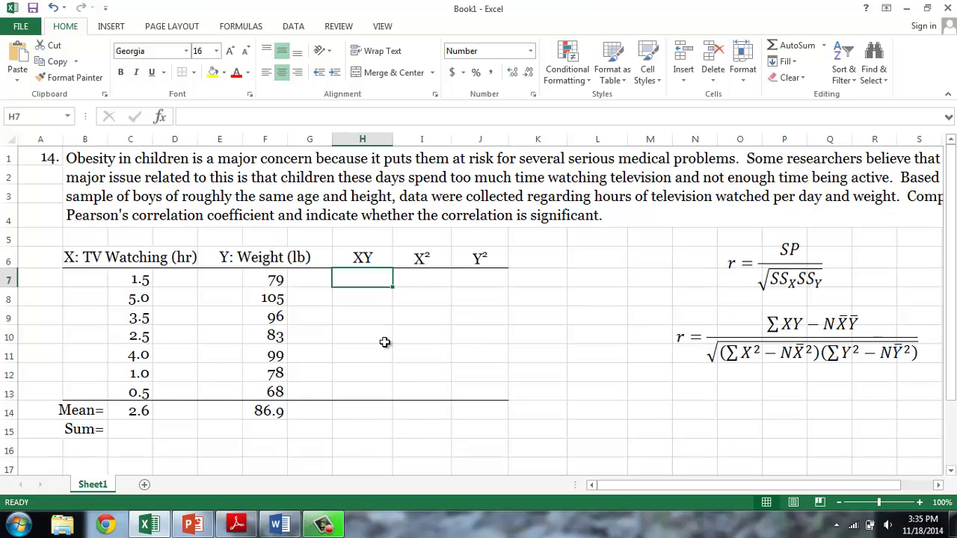
{"action": "type", "text": "="}
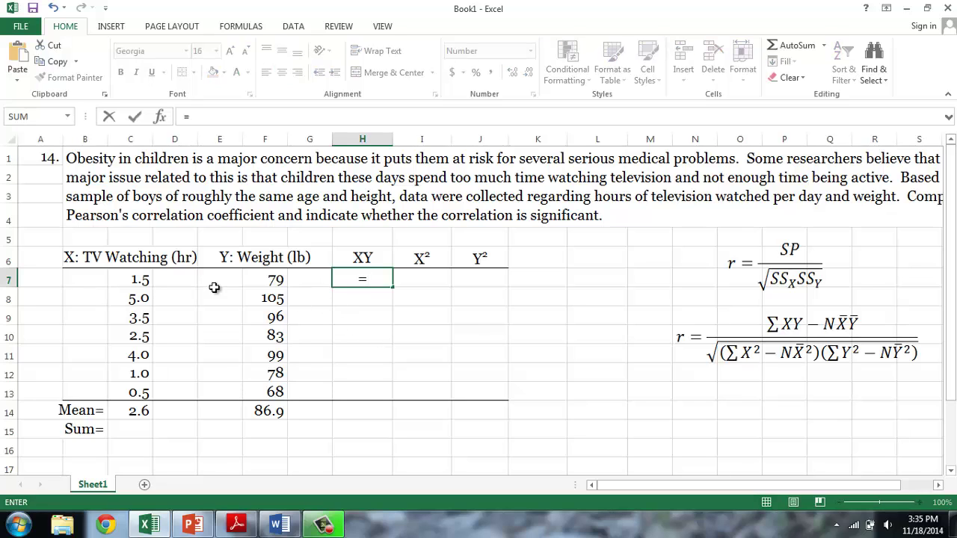
{"action": "left_click", "coordinate": [136, 280]}
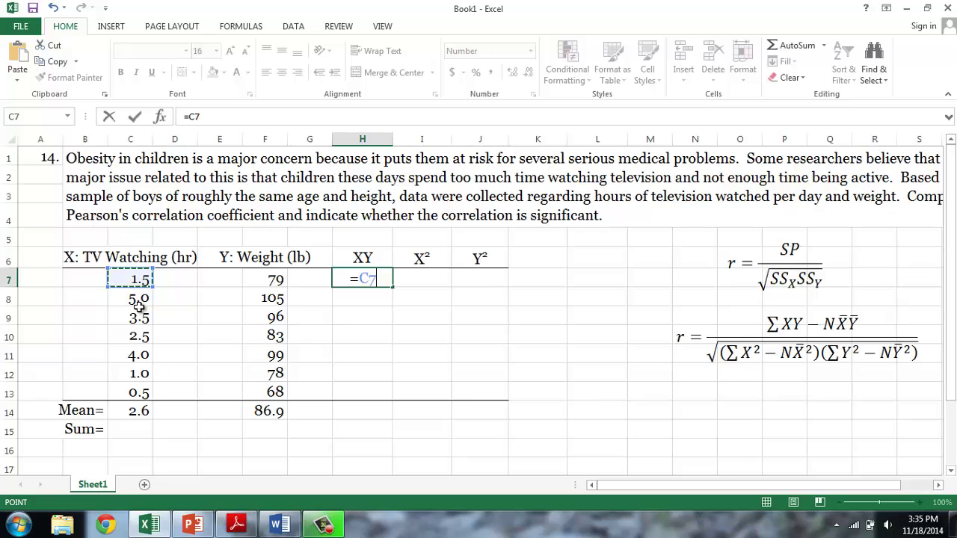
{"action": "type", "text": "*"}
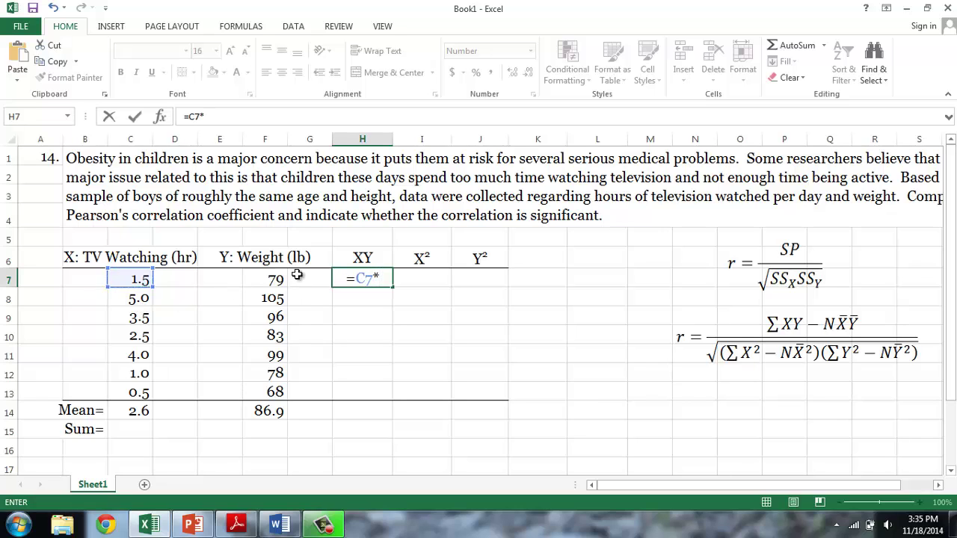
{"action": "left_click", "coordinate": [270, 281]}
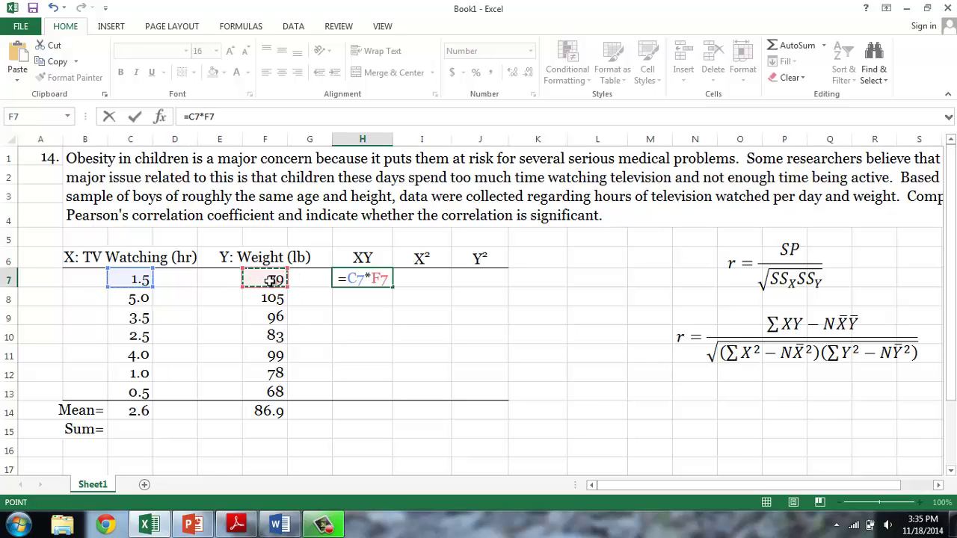
{"action": "key", "text": "Return"}
{"action": "left_click", "coordinate": [374, 281]}
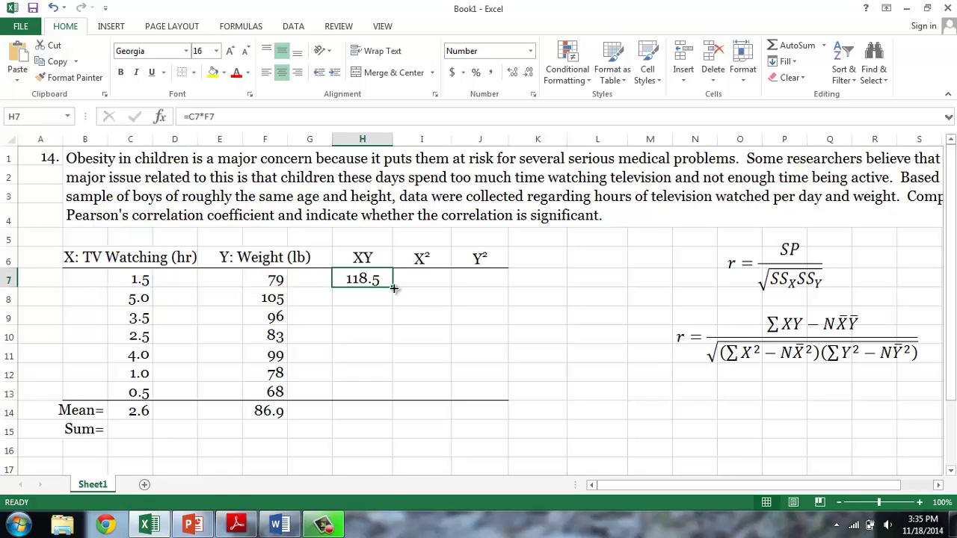
{"action": "left_click_drag", "start_coordinate": [392, 288], "coordinate": [385, 397]}
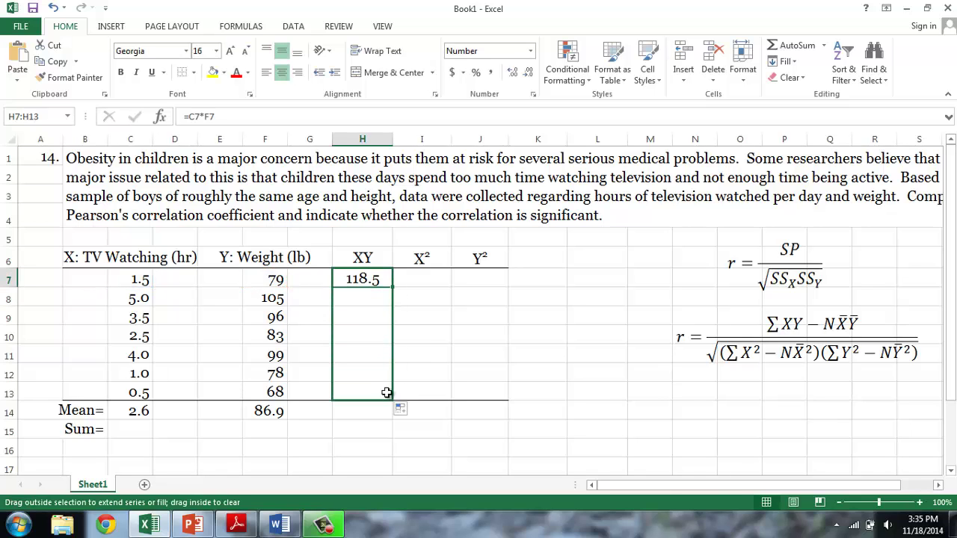
Step: Compute the X² values with =C7^2 in I7 and fill the formula down to I13
{"action": "left_click", "coordinate": [423, 277]}
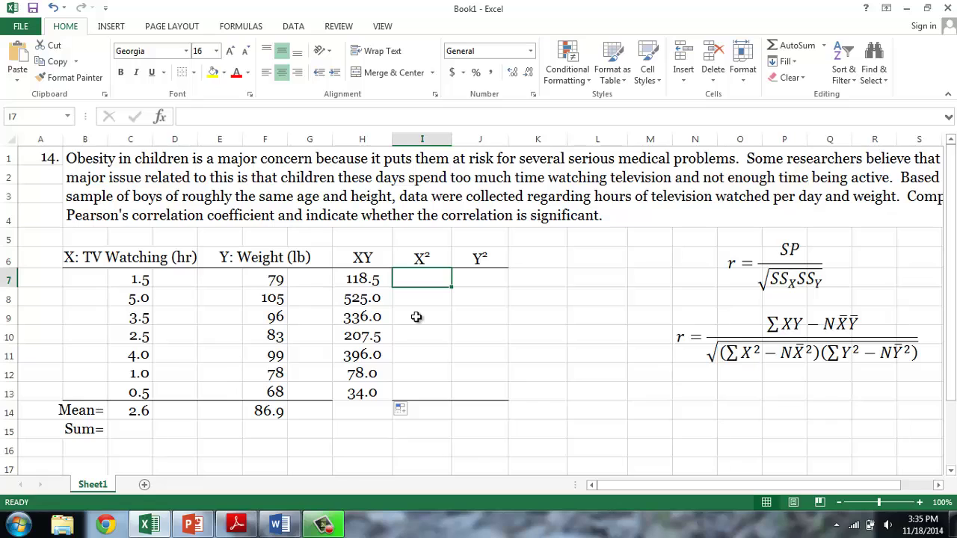
{"action": "type", "text": "="}
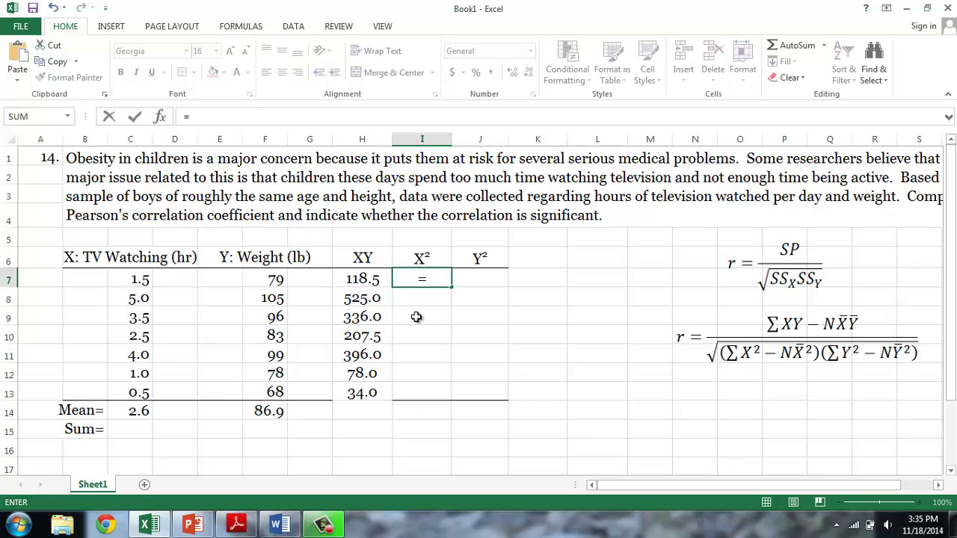
{"action": "left_click", "coordinate": [132, 278]}
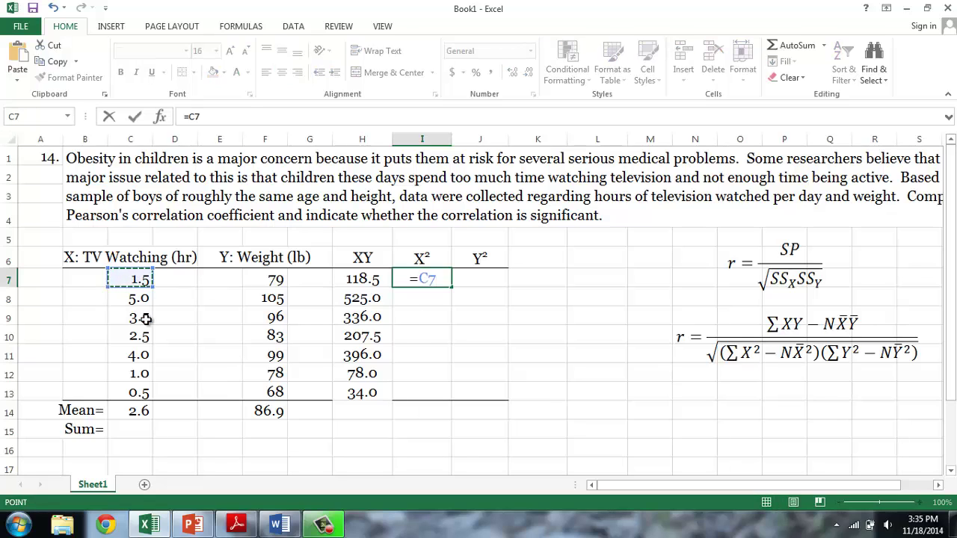
{"action": "type", "text": "^2"}
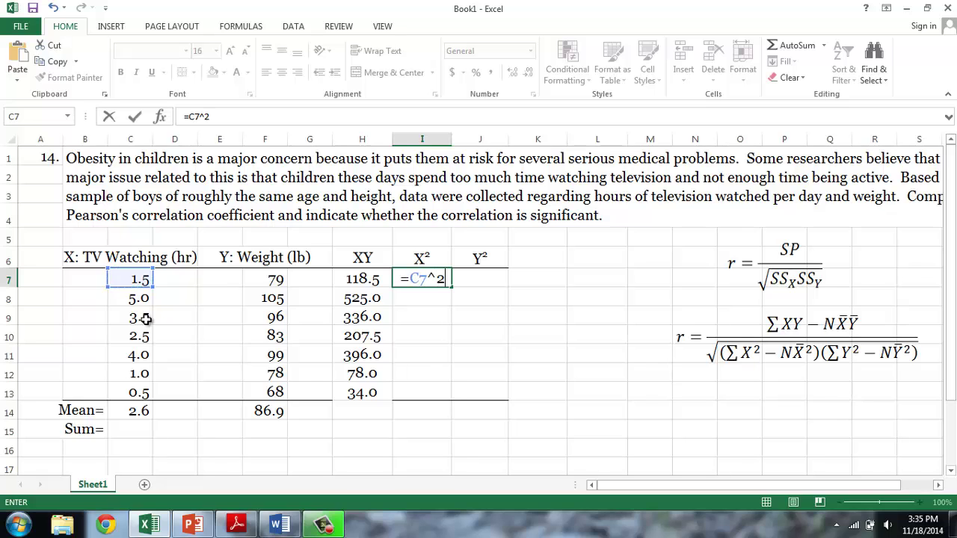
{"action": "key", "text": "Return"}
{"action": "left_click", "coordinate": [441, 281]}
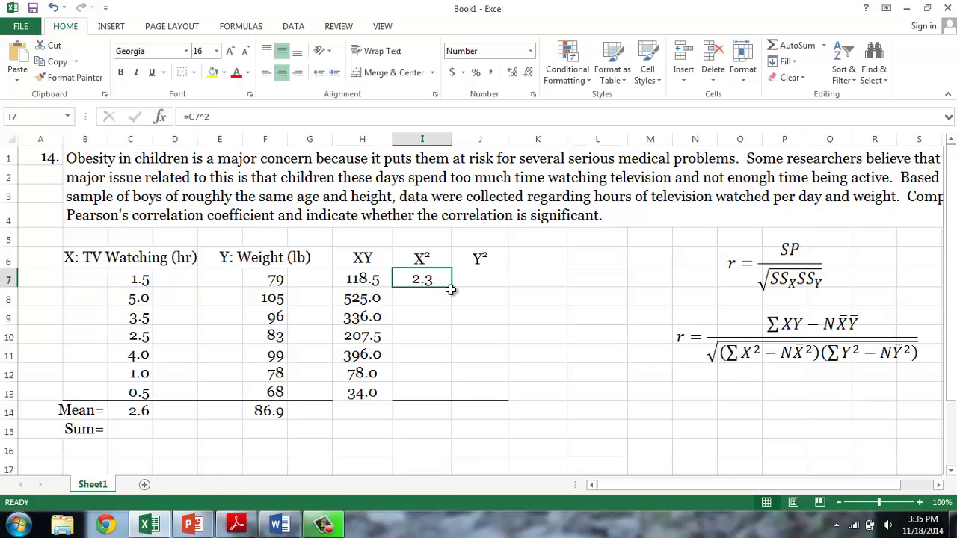
{"action": "left_click_drag", "start_coordinate": [451, 290], "coordinate": [438, 404]}
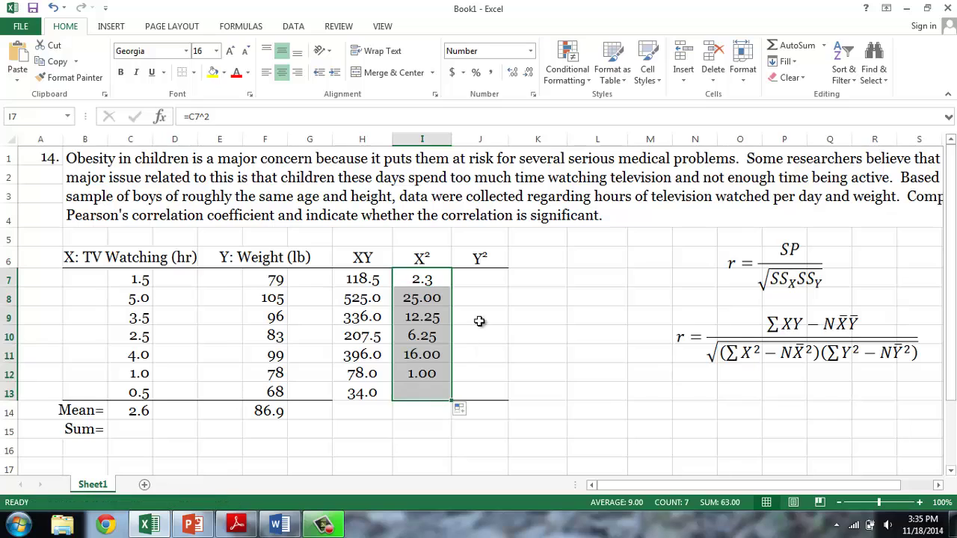
Step: Compute the Y² values with =F7^2 in J7 and fill the formula down to J13
{"action": "left_click", "coordinate": [484, 282]}
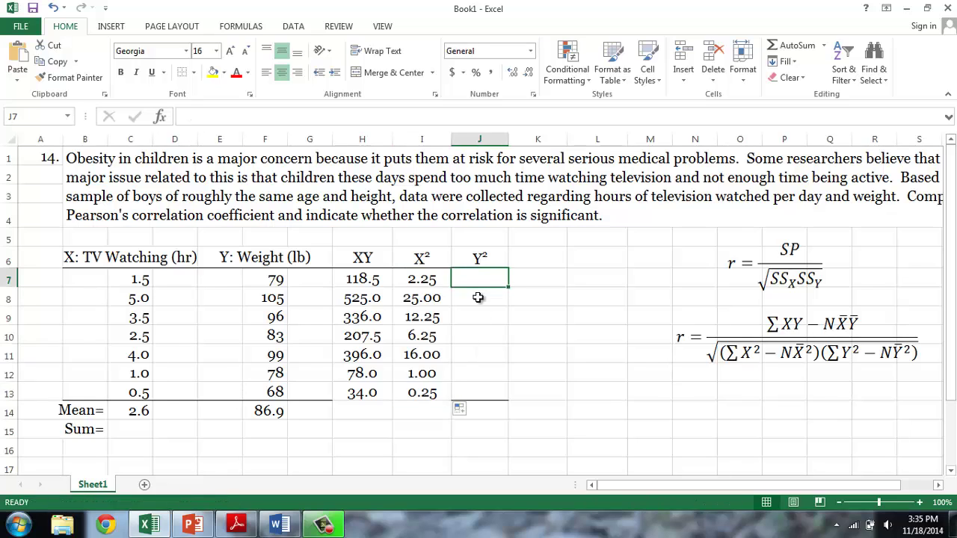
{"action": "type", "text": "="}
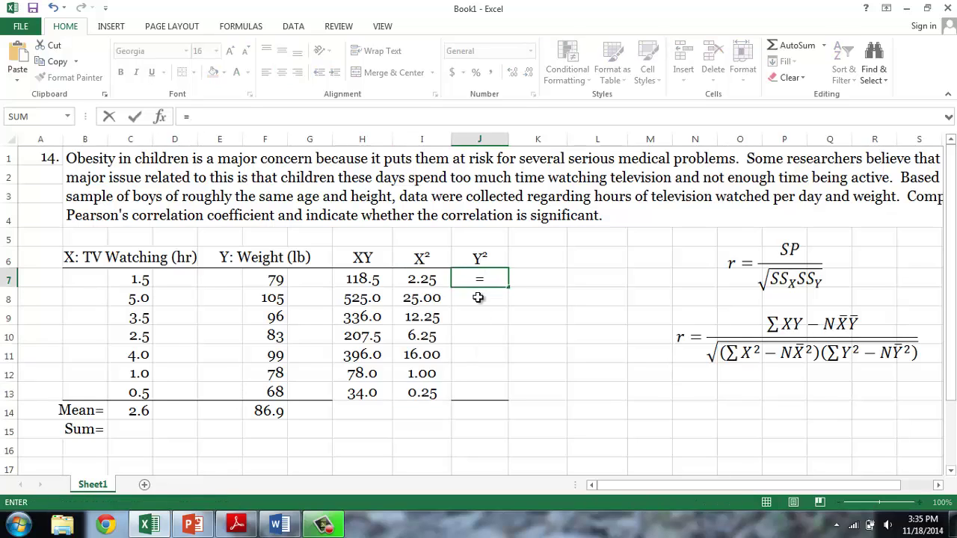
{"action": "left_click", "coordinate": [274, 280]}
{"action": "type", "text": "^2"}
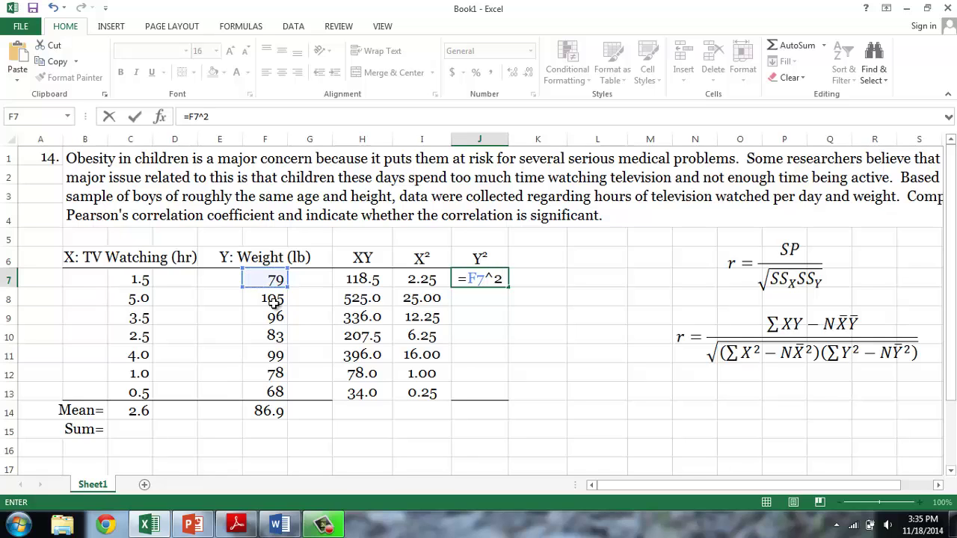
{"action": "key", "text": "Return"}
{"action": "left_click", "coordinate": [479, 278]}
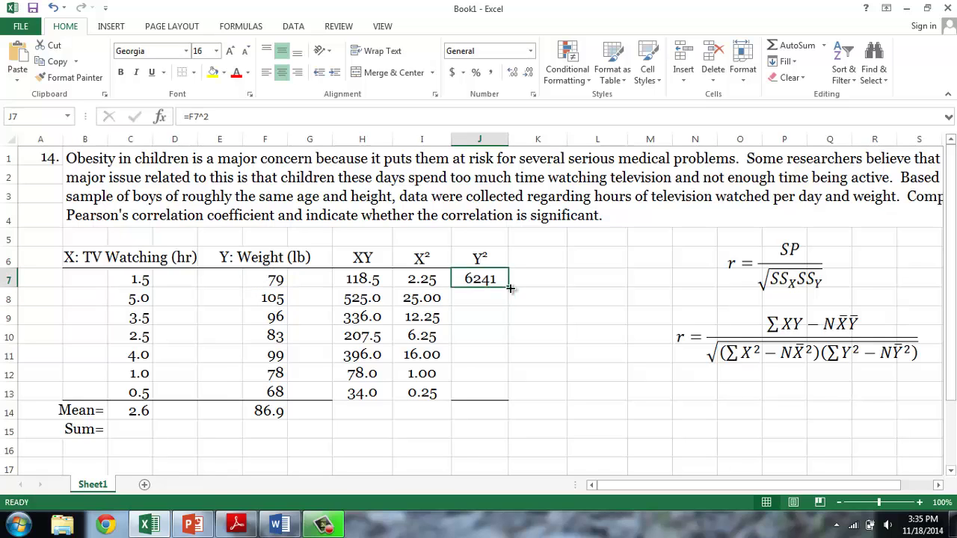
{"action": "left_click_drag", "start_coordinate": [509, 288], "coordinate": [493, 394]}
Step: Total the XY column in H15 with =sum(H7:H13), copy it across to J15, and auto-fit column J's width
{"action": "left_click", "coordinate": [367, 431]}
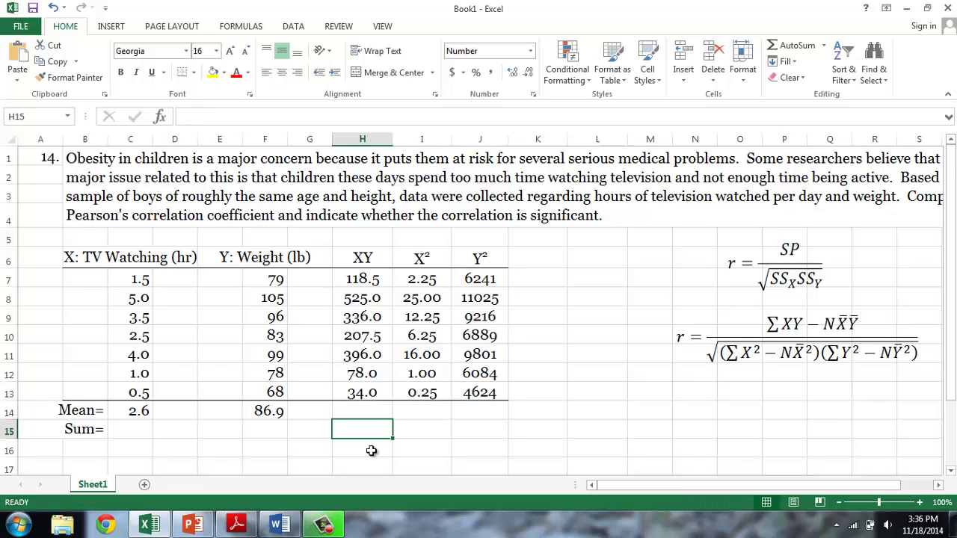
{"action": "type", "text": "=sum"}
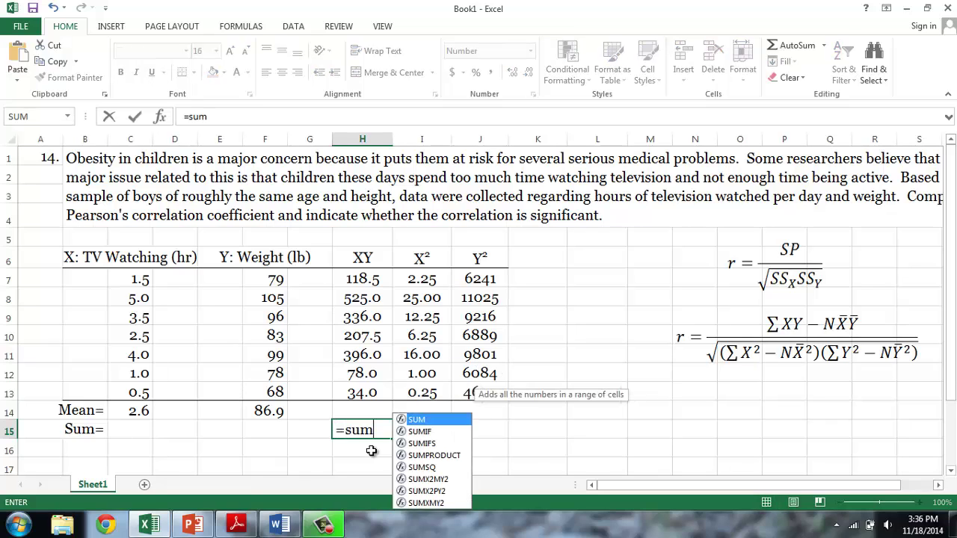
{"action": "type", "text": "("}
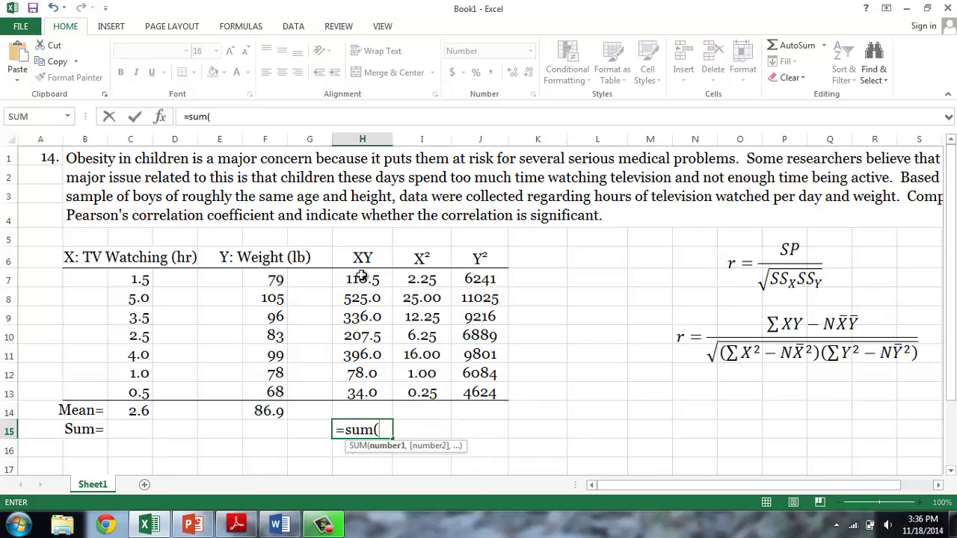
{"action": "left_click_drag", "start_coordinate": [362, 279], "coordinate": [359, 390]}
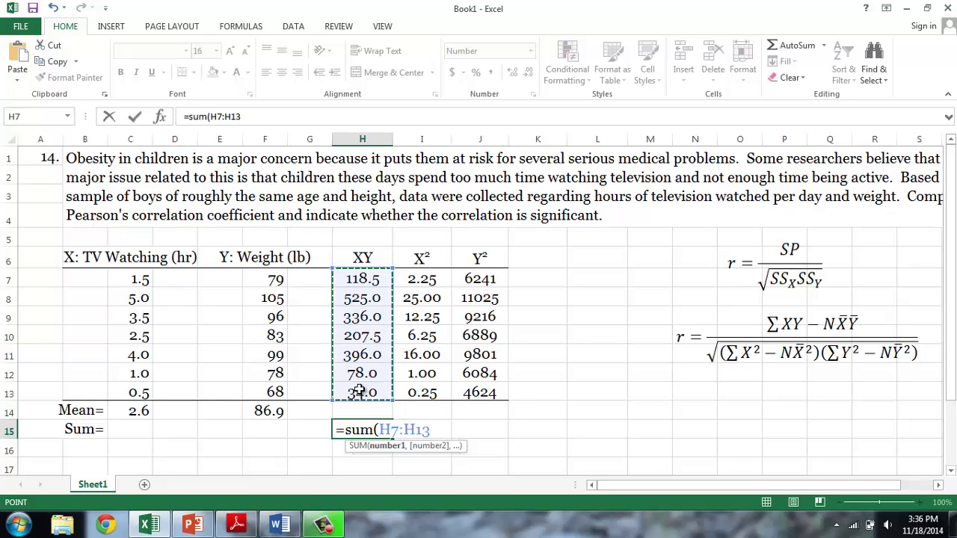
{"action": "type", "text": ")"}
{"action": "key", "text": "ctrl+Return"}
{"action": "left_click_drag", "start_coordinate": [393, 439], "coordinate": [480, 434]}
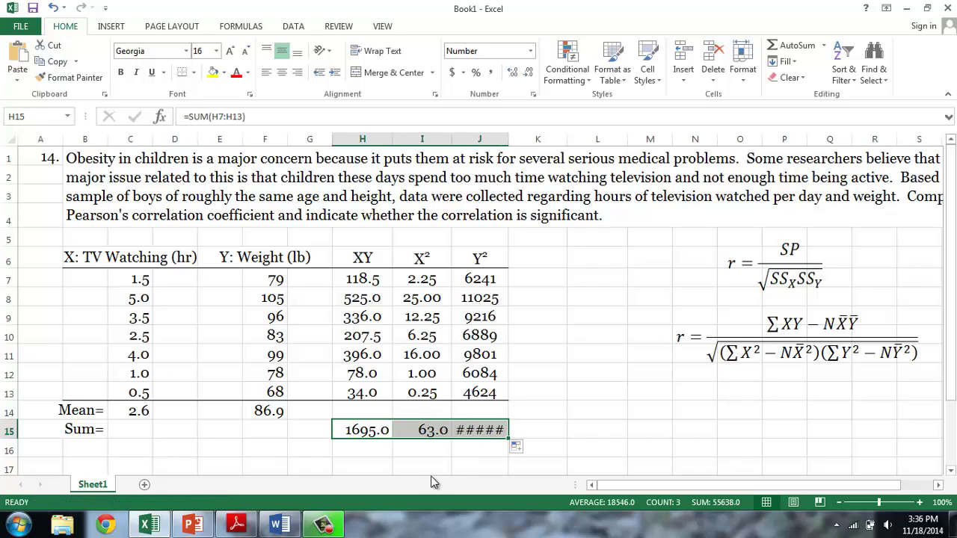
{"action": "double_click", "coordinate": [509, 140]}
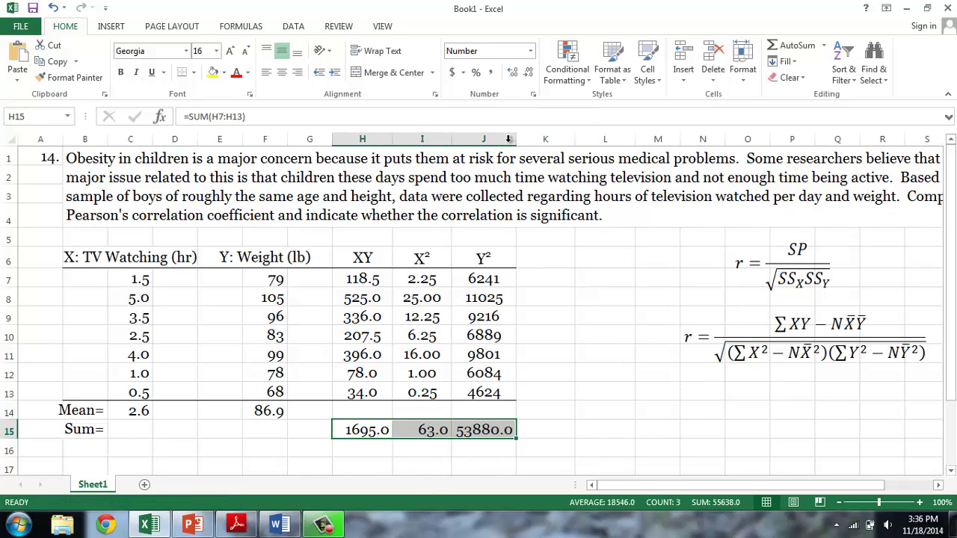
Step: Enter the label r= in M14 beneath the computational formula
{"action": "left_click", "coordinate": [660, 417]}
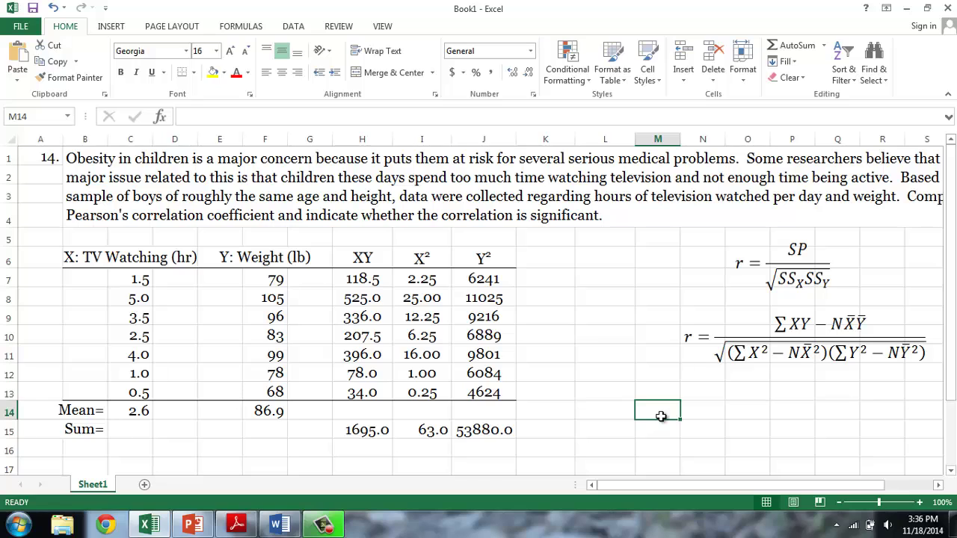
{"action": "type", "text": "r="}
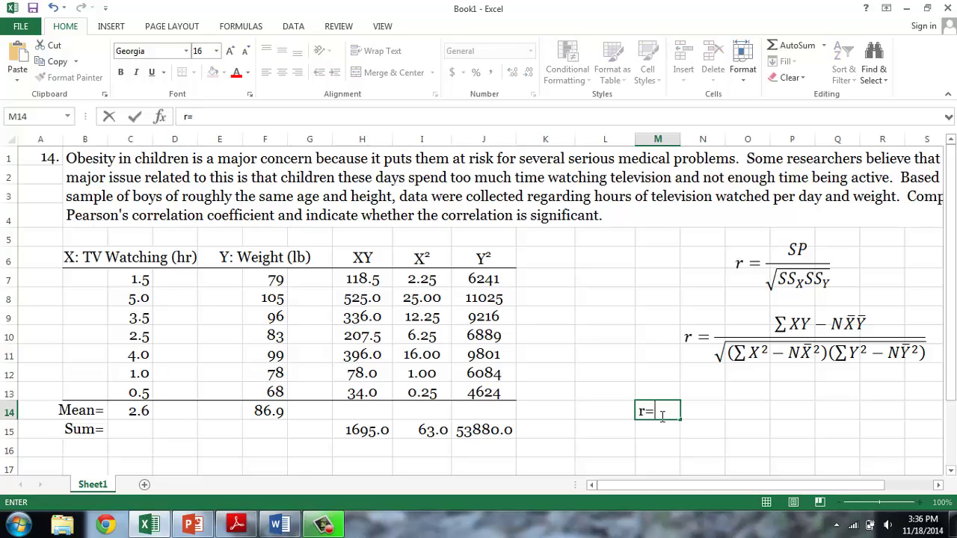
{"action": "key", "text": "Tab"}
Step: Begin the correlation formula in N14 with the numerator and division sign, =(H15-7*C14*F14)/
{"action": "type", "text": "="}
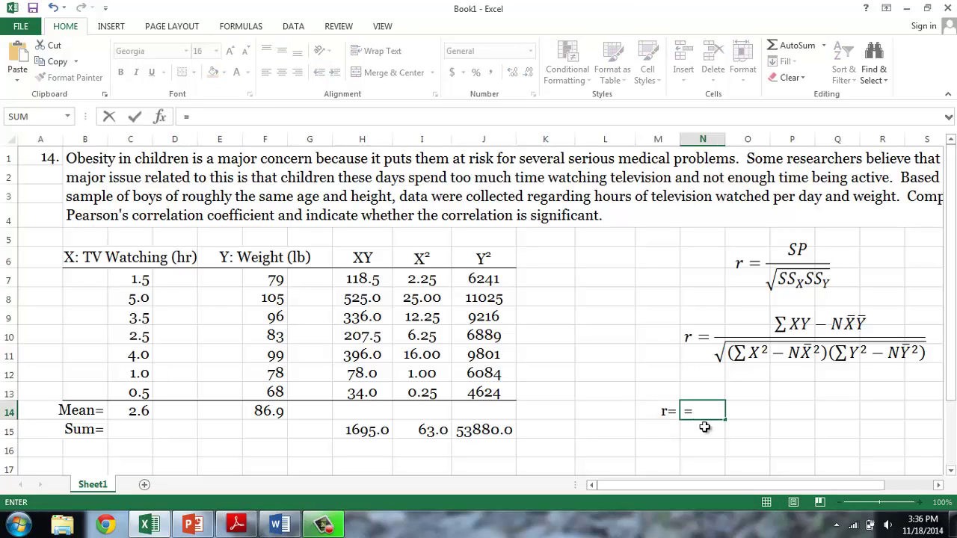
{"action": "type", "text": "("}
{"action": "left_click", "coordinate": [362, 432]}
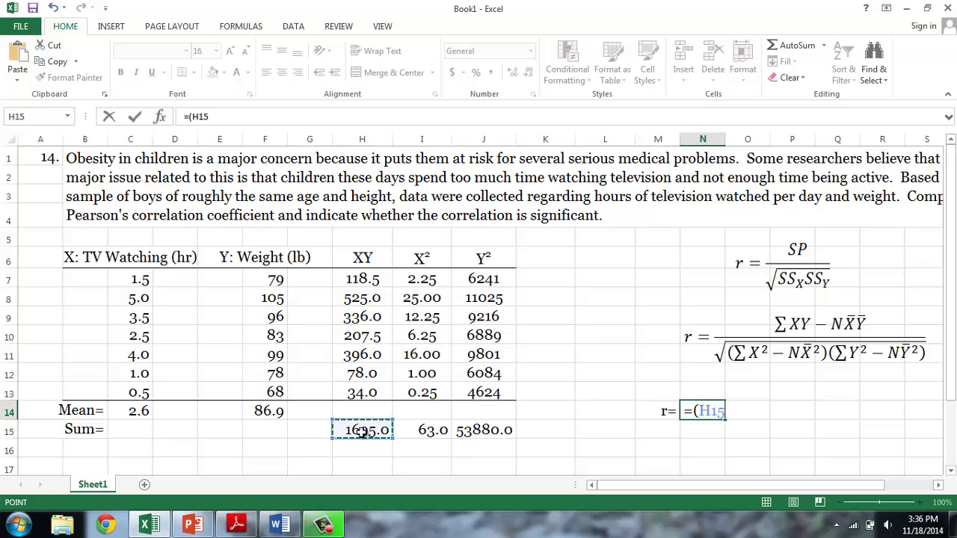
{"action": "type", "text": "-"}
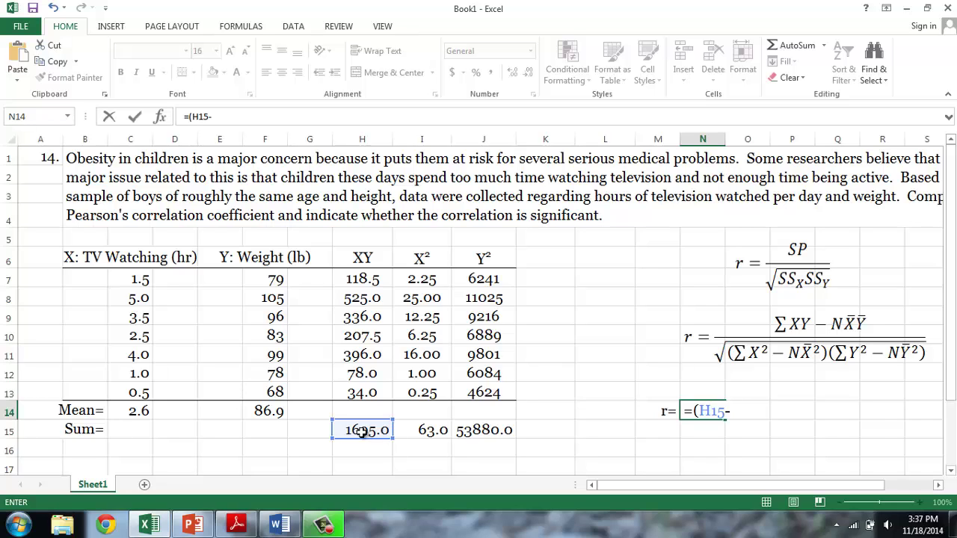
{"action": "type", "text": "7*"}
{"action": "left_click", "coordinate": [144, 415]}
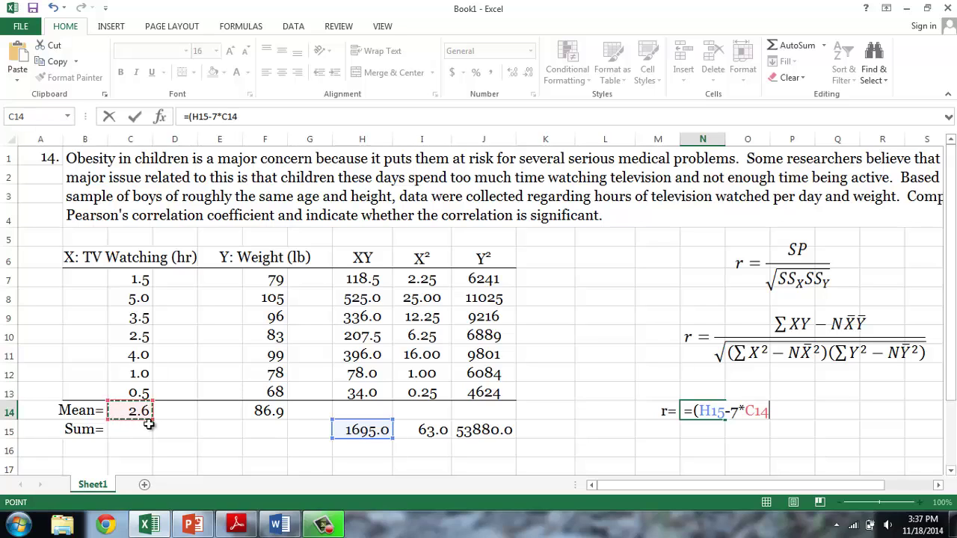
{"action": "type", "text": "*"}
{"action": "left_click", "coordinate": [260, 412]}
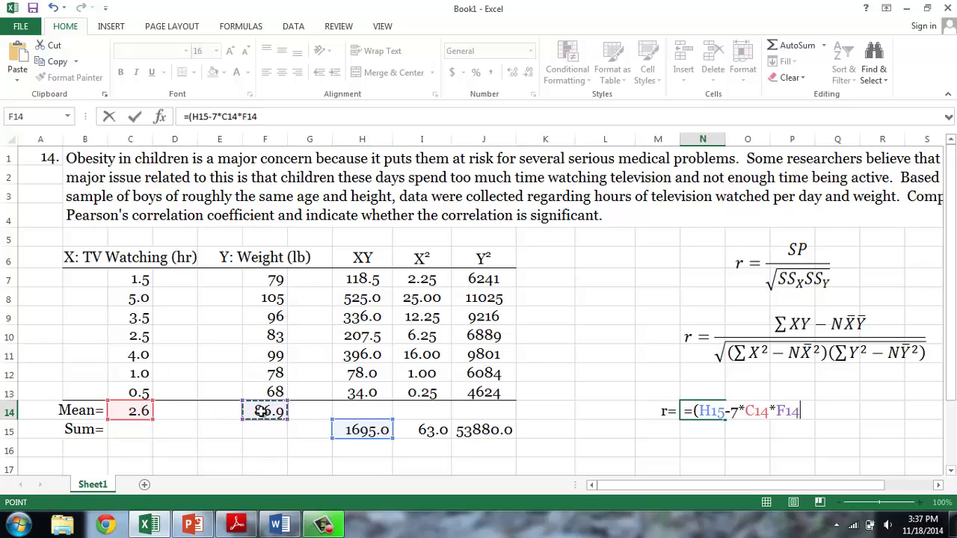
{"action": "type", "text": ")/"}
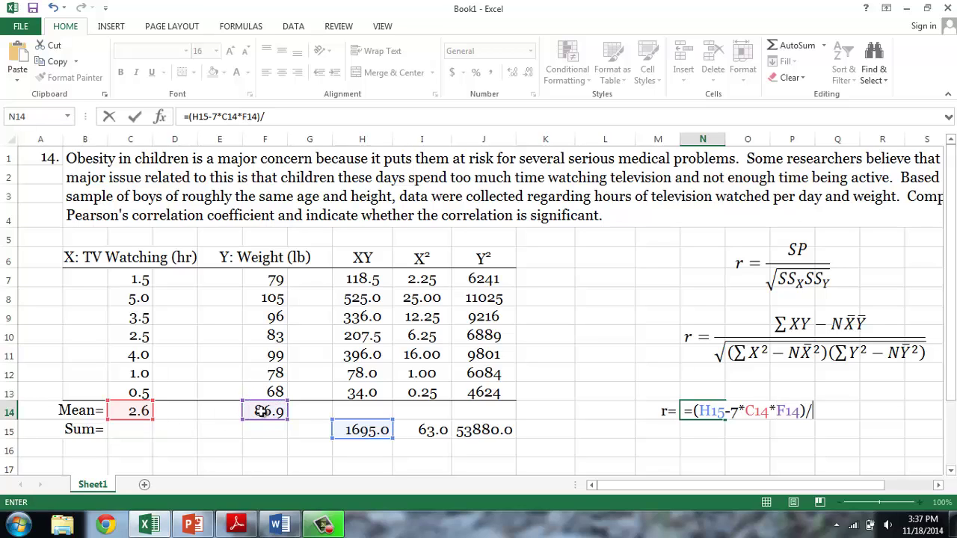
Step: Continue the N14 formula with the X part of the denominator, sqrt((I15-7*C14^2)
{"action": "type", "text": "s"}
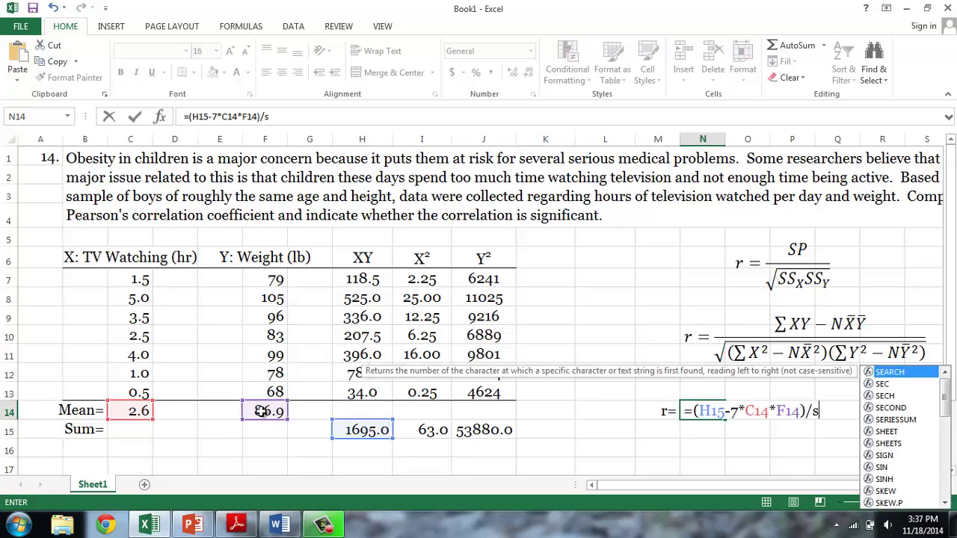
{"action": "type", "text": "qurt"}
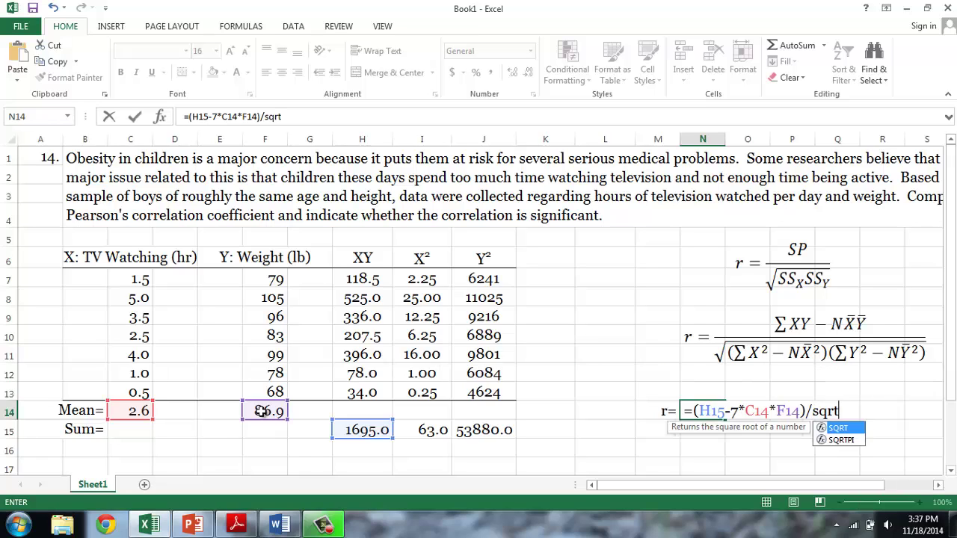
{"action": "type", "text": "(("}
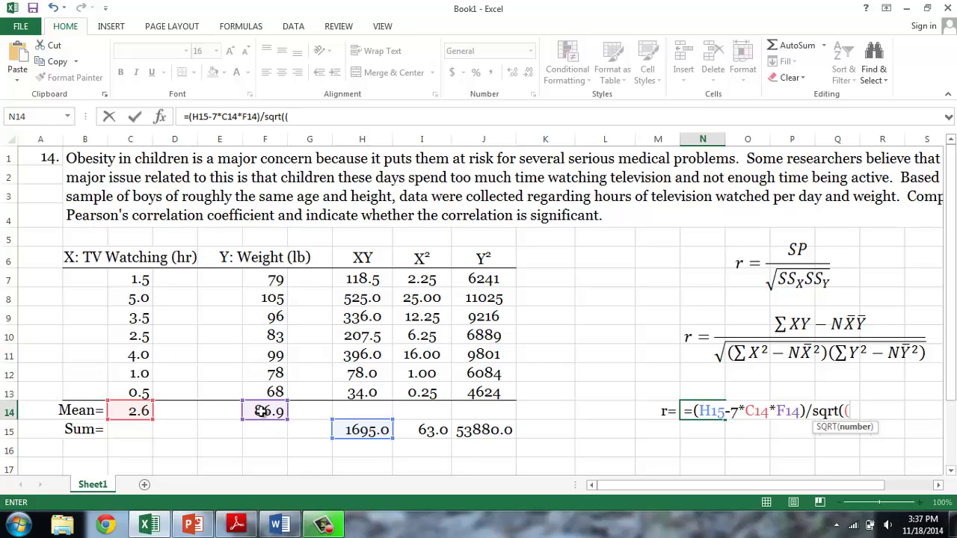
{"action": "left_click", "coordinate": [420, 431]}
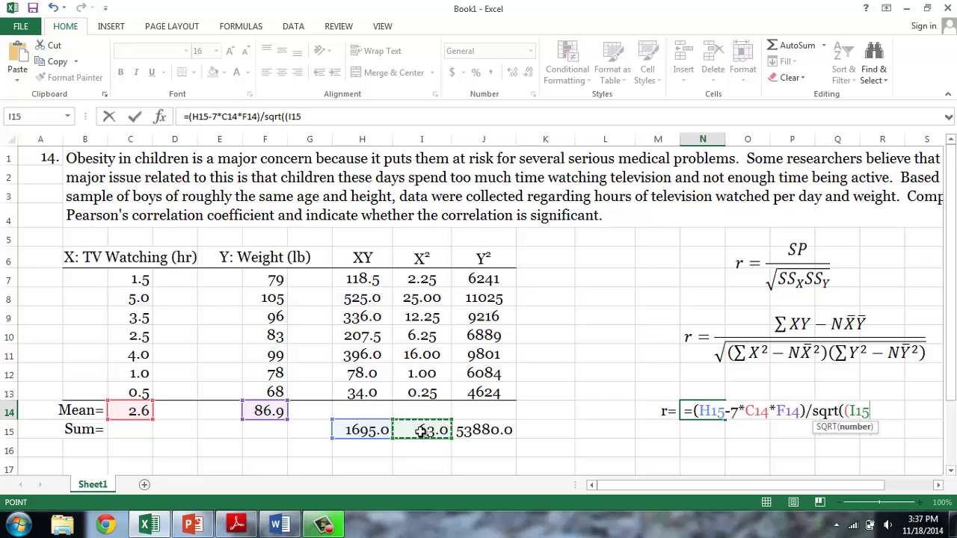
{"action": "type", "text": "-"}
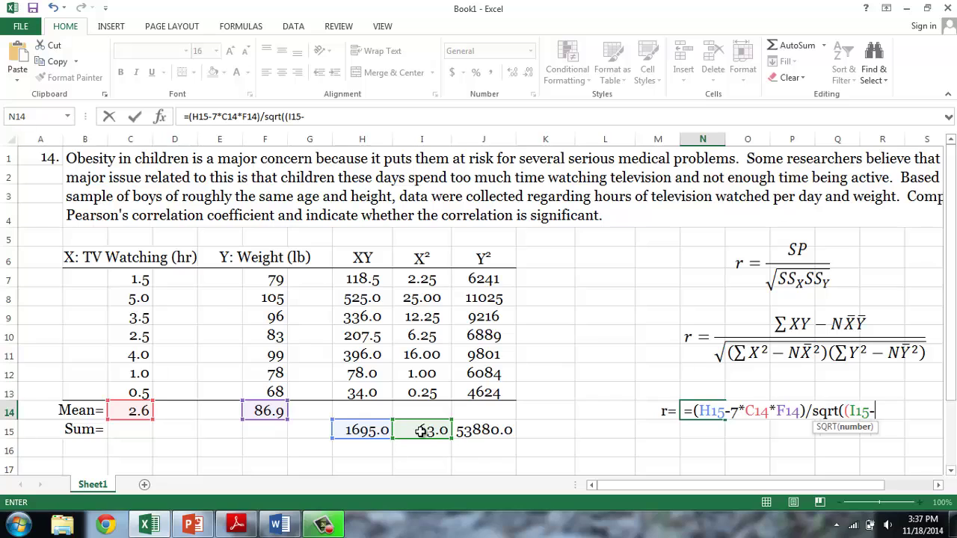
{"action": "type", "text": "7*"}
{"action": "left_click", "coordinate": [140, 410]}
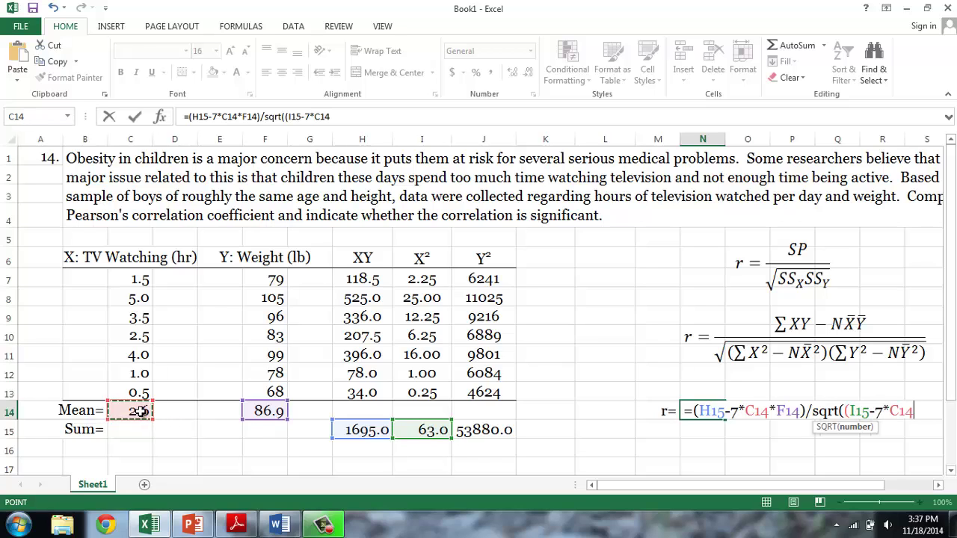
{"action": "type", "text": "^2)"}
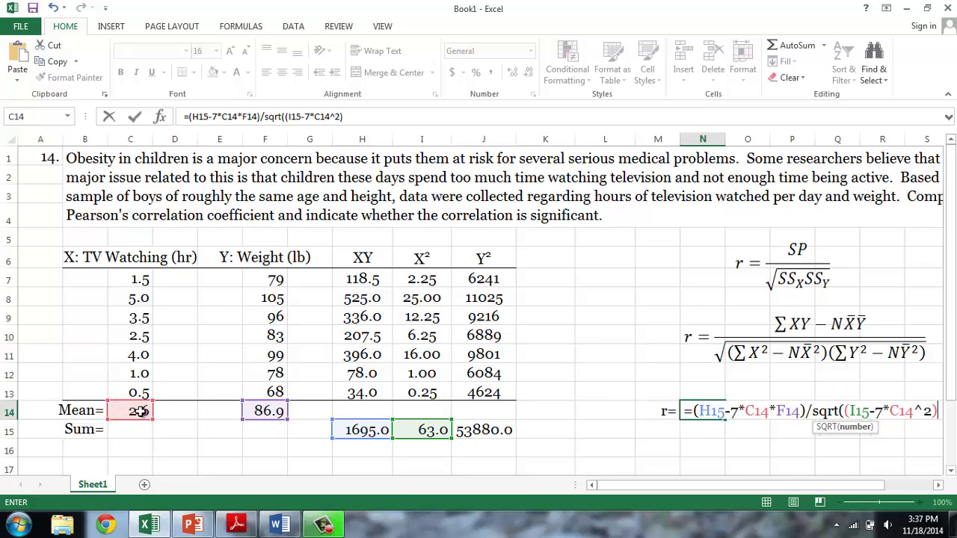
Step: Complete the N14 correlation formula with the Y part of the denominator, *(J15-7*F14^2)), and enter it
{"action": "type", "text": "*"}
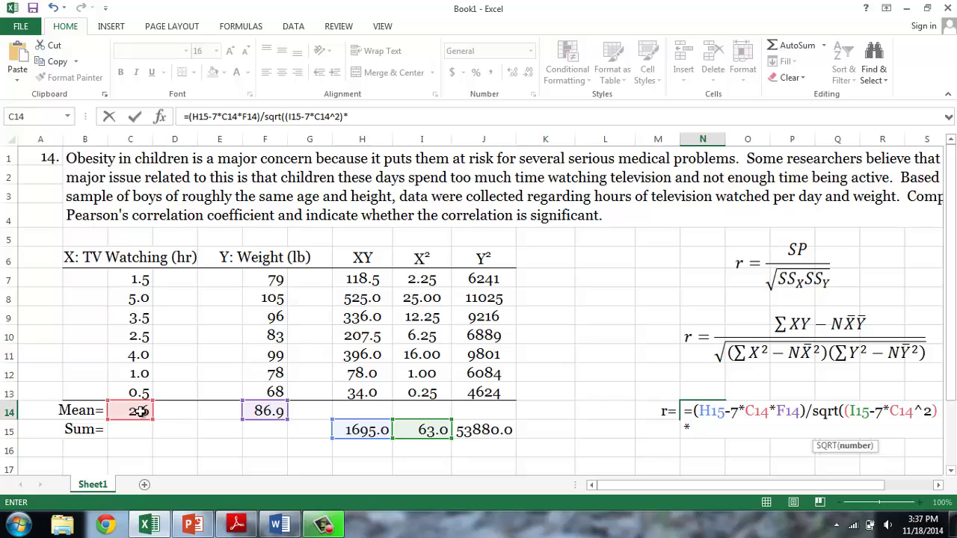
{"action": "type", "text": "("}
{"action": "left_click", "coordinate": [468, 434]}
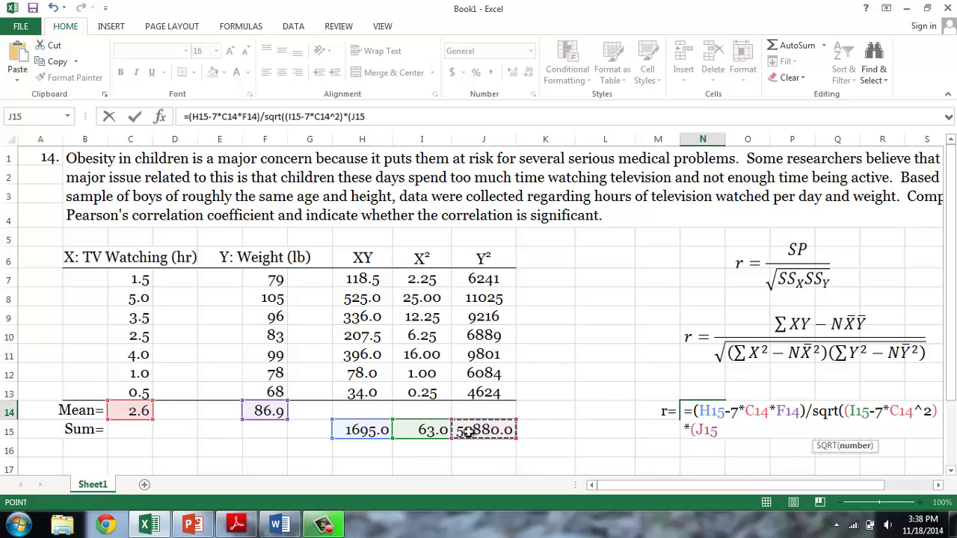
{"action": "type", "text": "-7"}
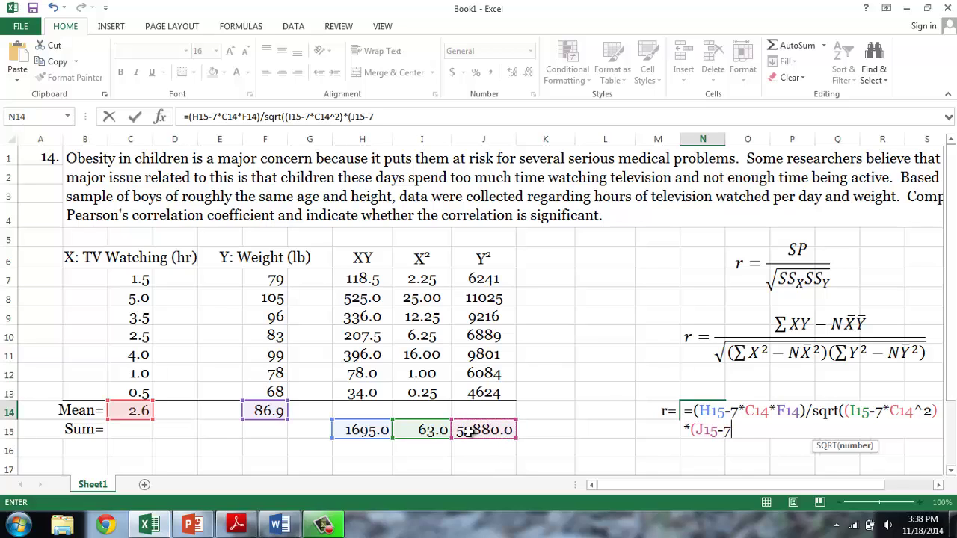
{"action": "type", "text": "*"}
{"action": "left_click", "coordinate": [267, 413]}
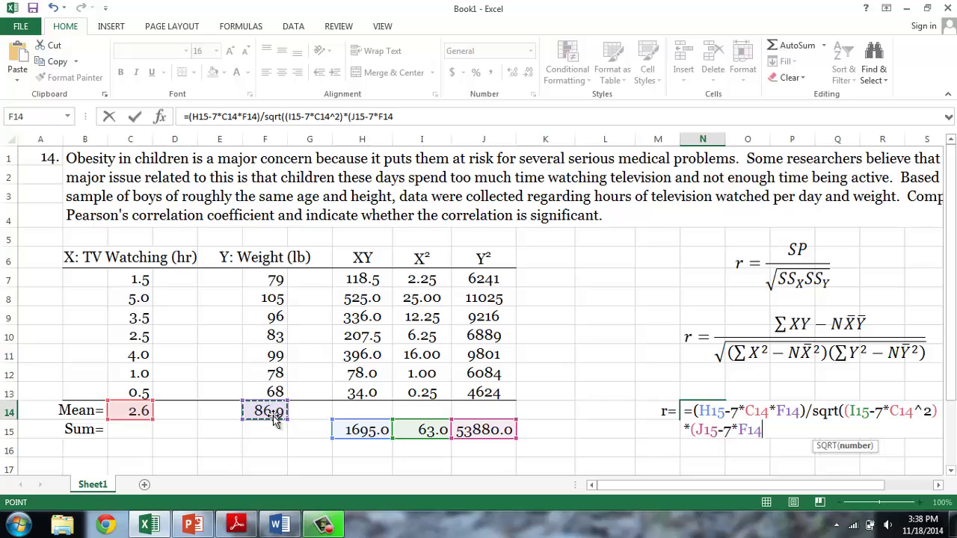
{"action": "type", "text": "^2)"}
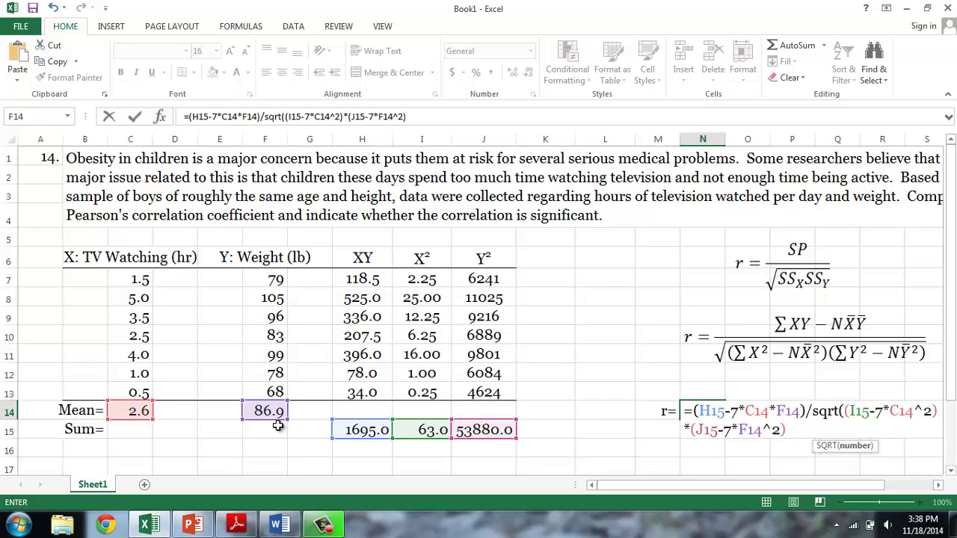
{"action": "type", "text": ")"}
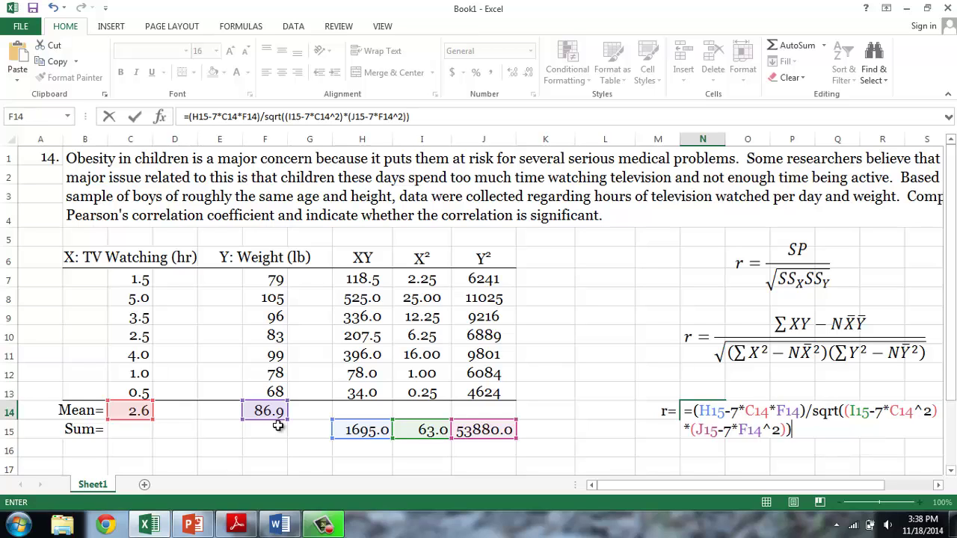
{"action": "key", "text": "Return"}
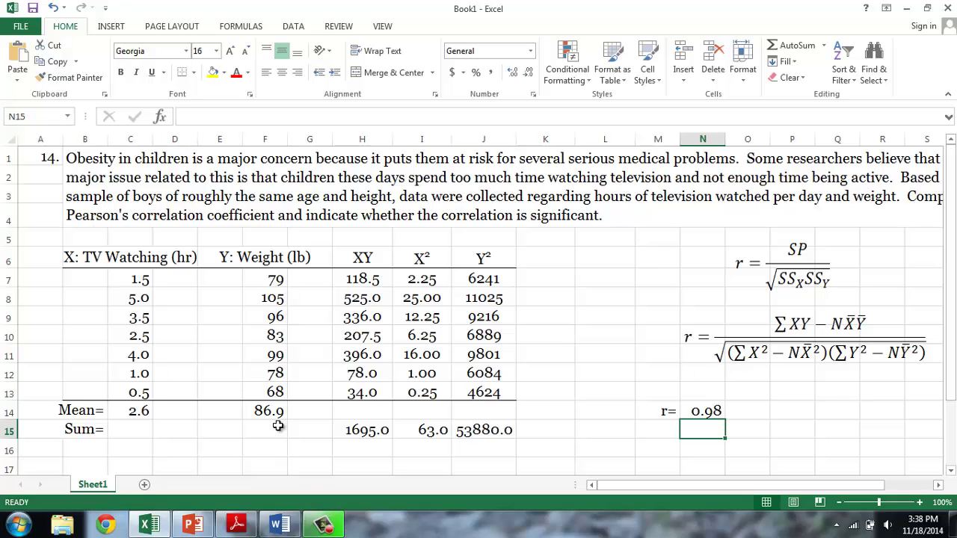
Step: Consult Table F in Adobe Reader, return to the Excel workbook, and calculate the degrees of freedom in N15 with =7-2
{"action": "left_click", "coordinate": [236, 526]}
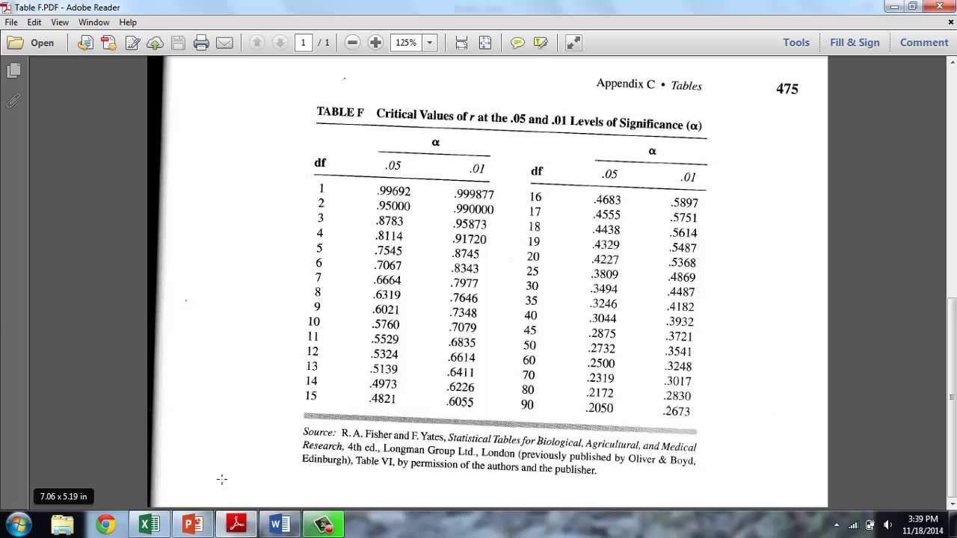
{"action": "key", "text": "alt+Tab"}
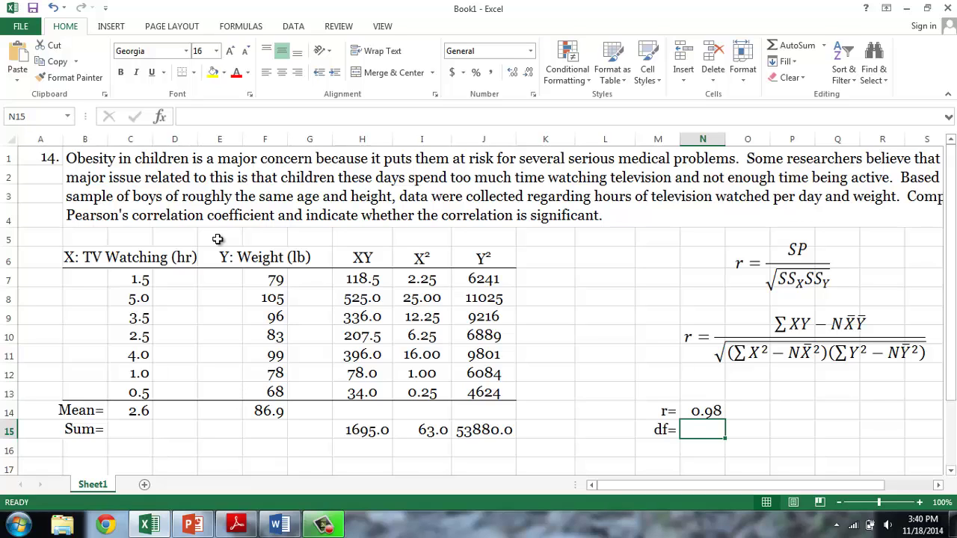
{"action": "type", "text": "="}
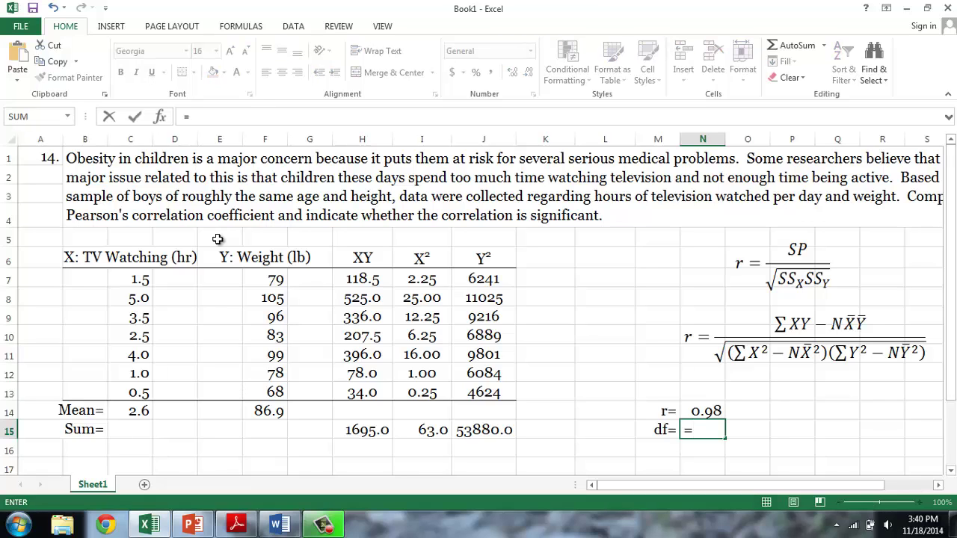
{"action": "type", "text": "7-2"}
{"action": "key", "text": "Return"}
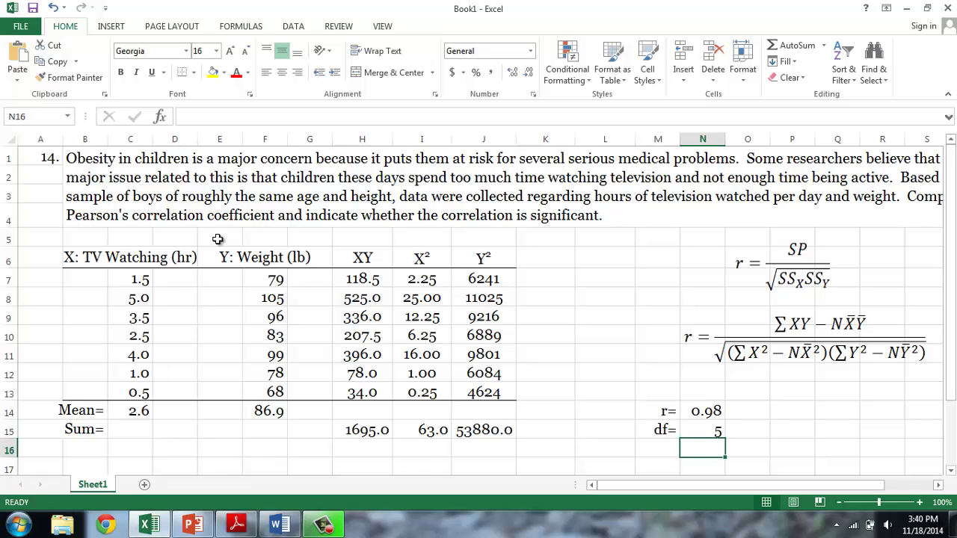
Step: In Adobe Reader's Table F, mark the .05 critical value of r for df 5 and return to the Excel workbook
{"action": "left_click", "coordinate": [235, 524]}
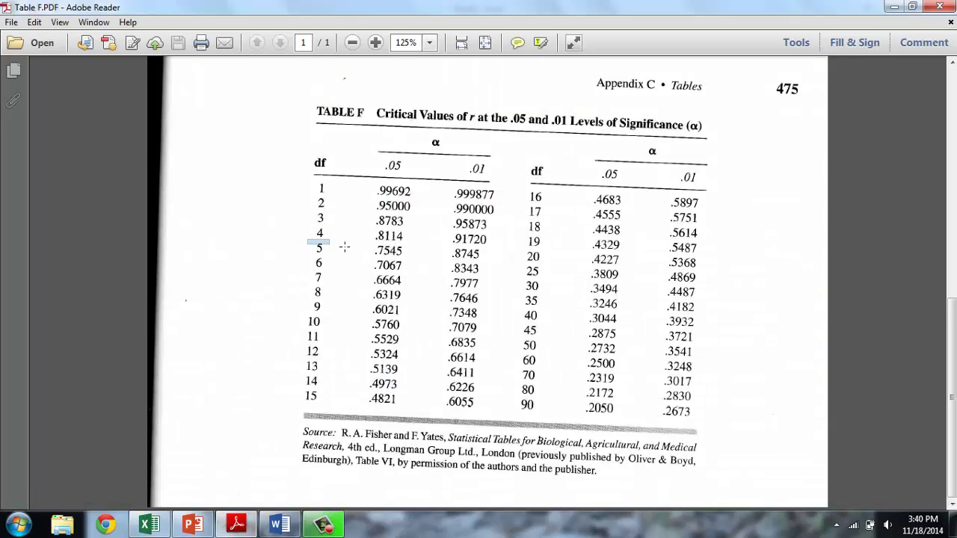
{"action": "left_click_drag", "start_coordinate": [306, 241], "coordinate": [420, 262]}
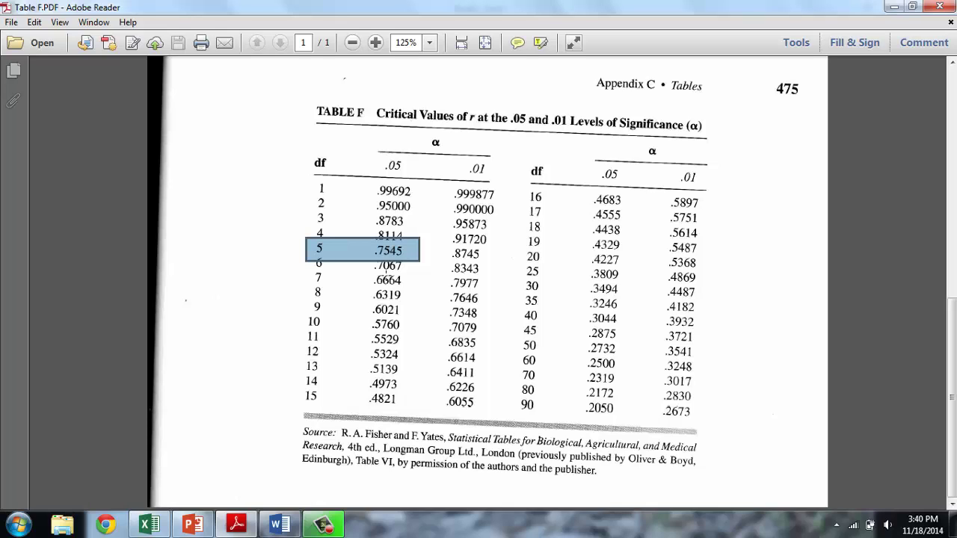
{"action": "left_click", "coordinate": [149, 524]}
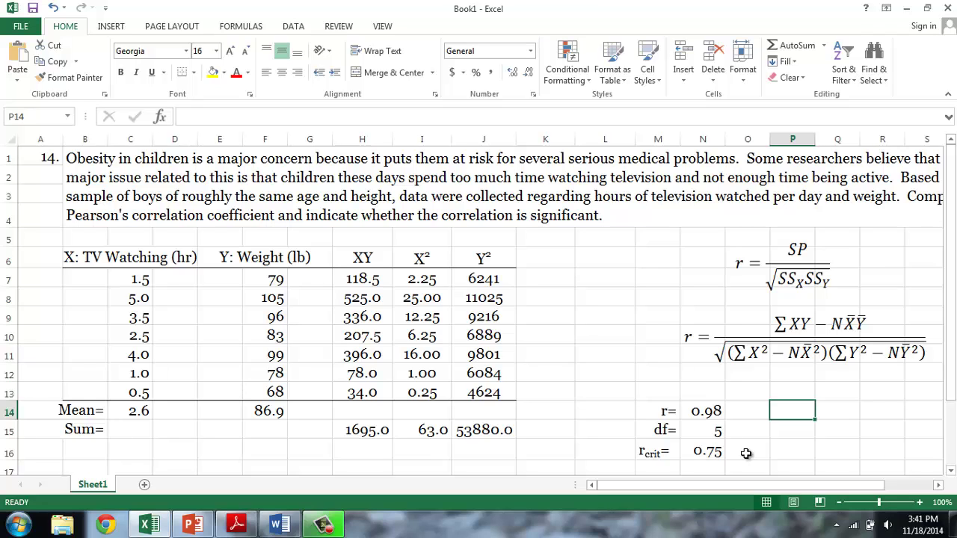
Step: Enter the conclusion Significant in P14 beside the correlation result
{"action": "type", "text": "Signi"}
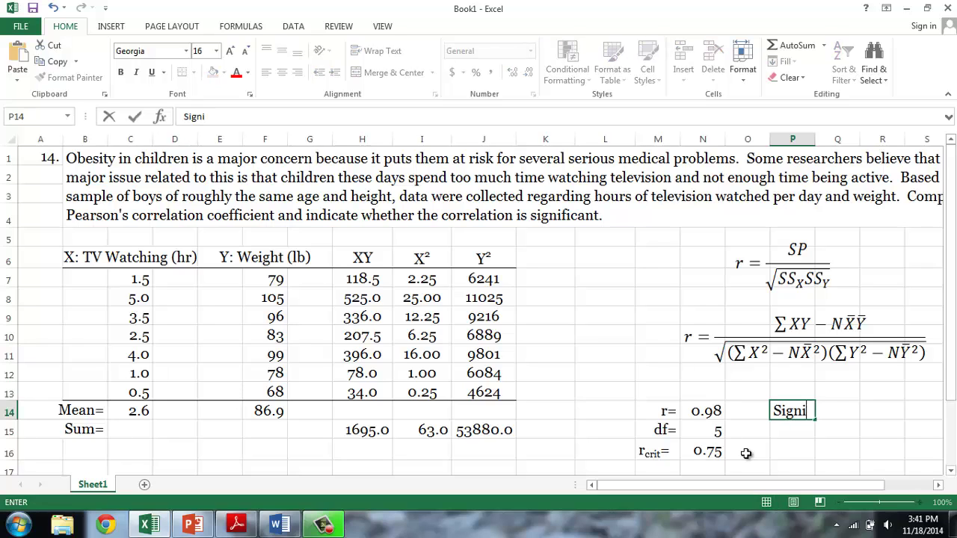
{"action": "type", "text": "ficant"}
{"action": "key", "text": "Return"}
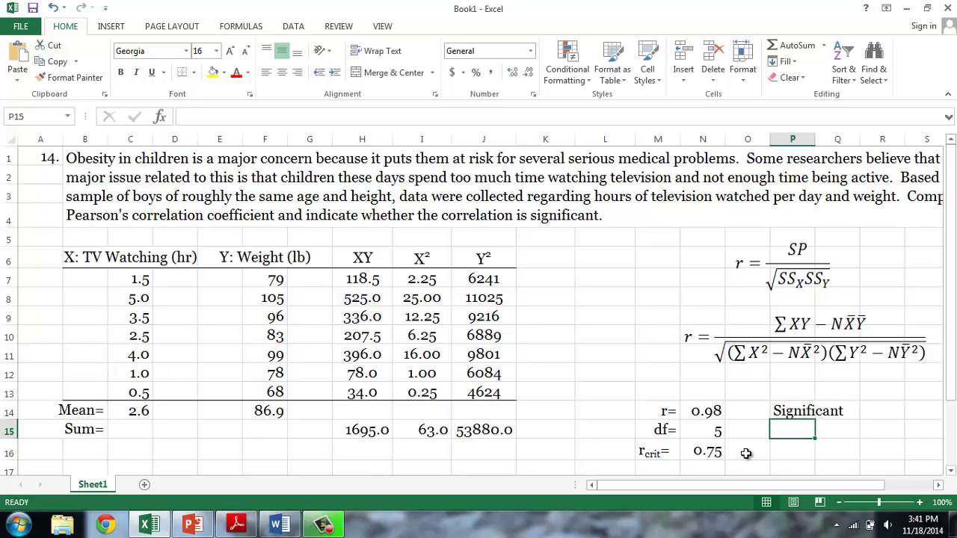